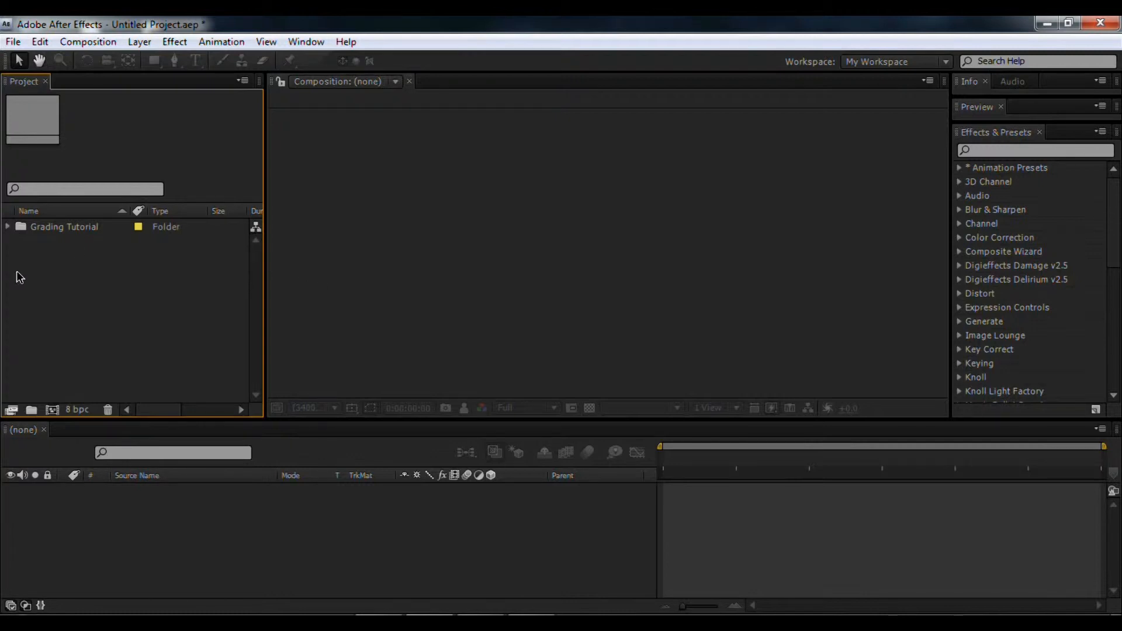
Step: Expand the Grading Tutorial folder and preview each of its photos, from DSCN2809.JPG through DSCN3051.JPG
click(7, 227)
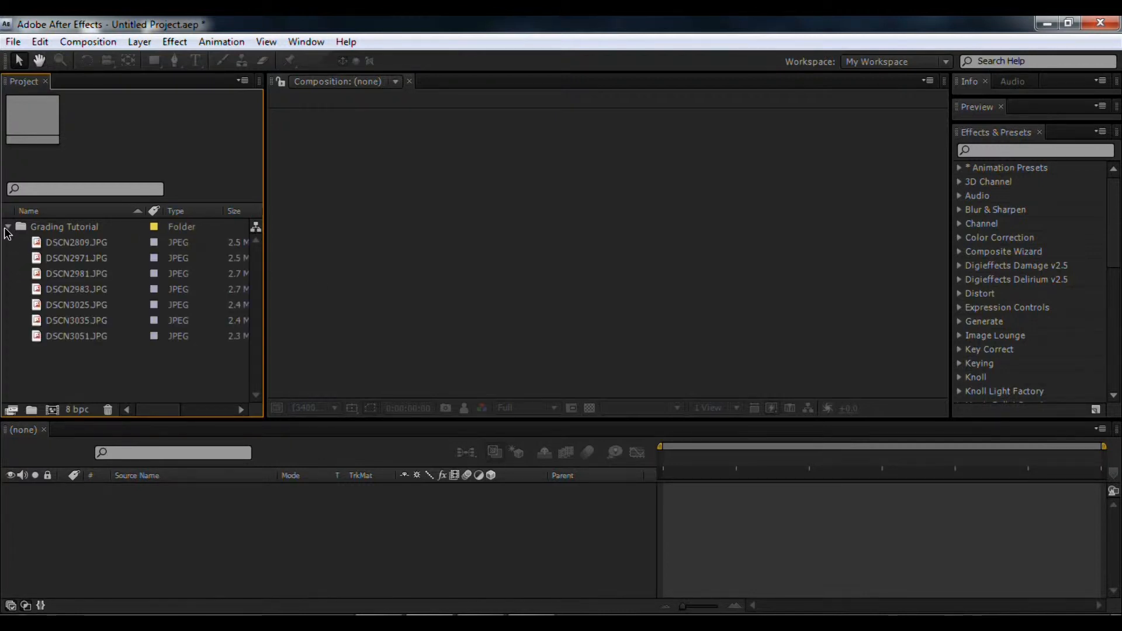
double_click(80, 244)
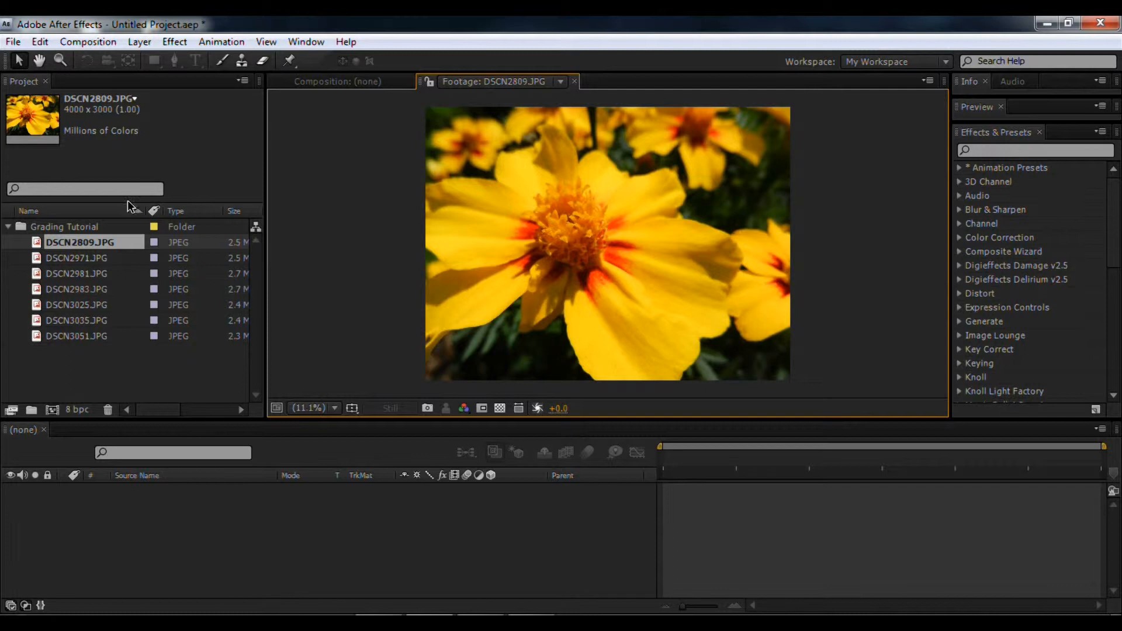
double_click(64, 255)
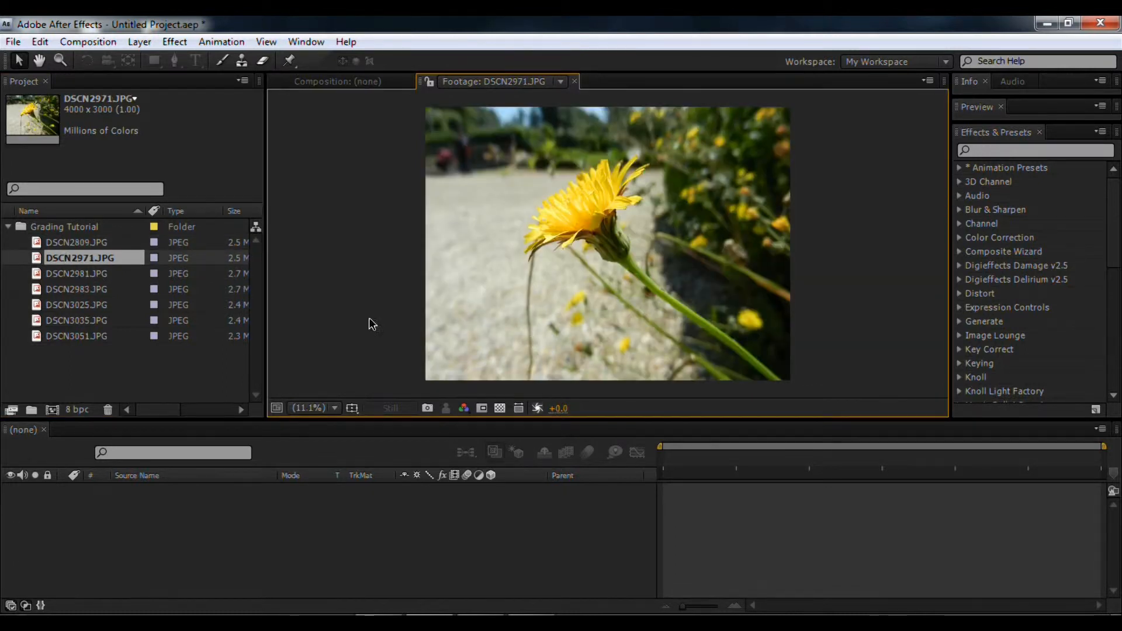
double_click(100, 275)
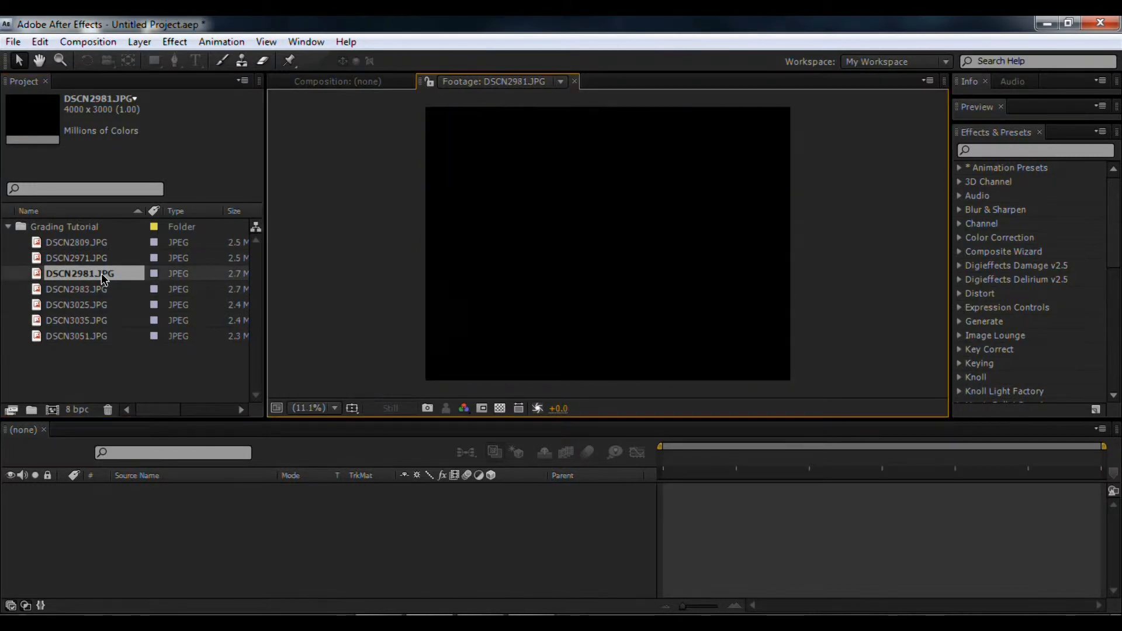
double_click(82, 293)
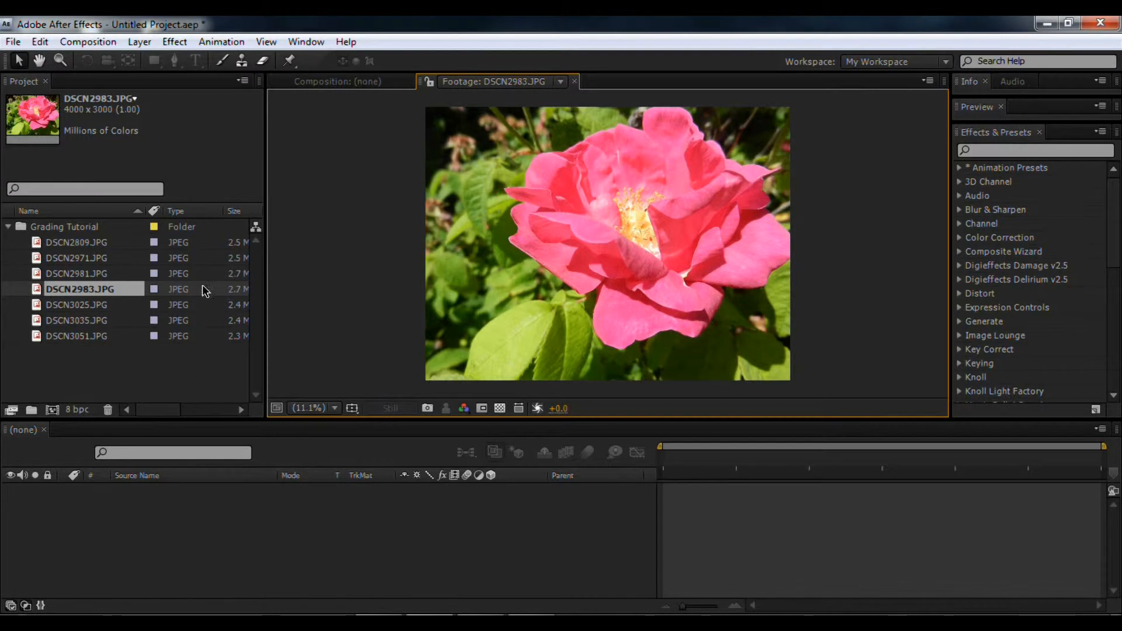
double_click(90, 306)
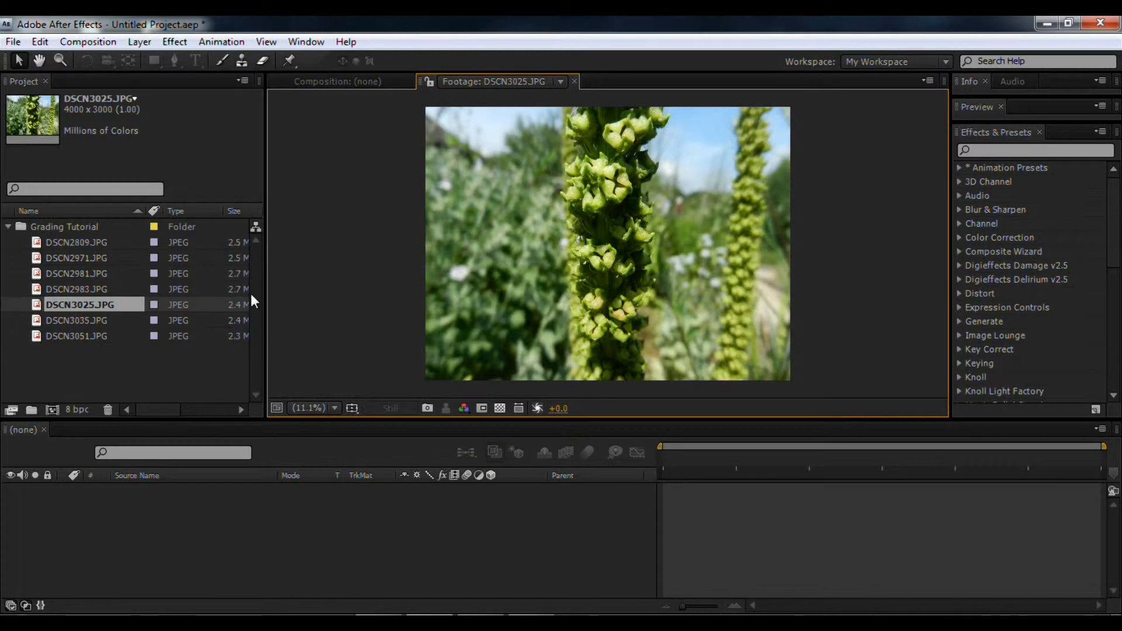
click(92, 321)
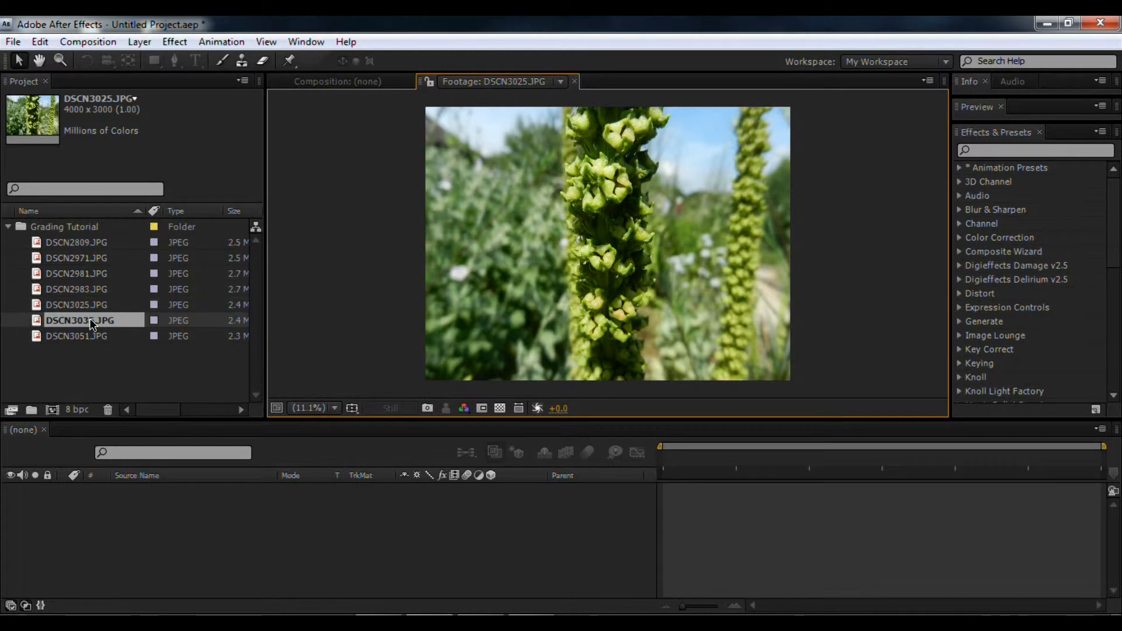
double_click(91, 322)
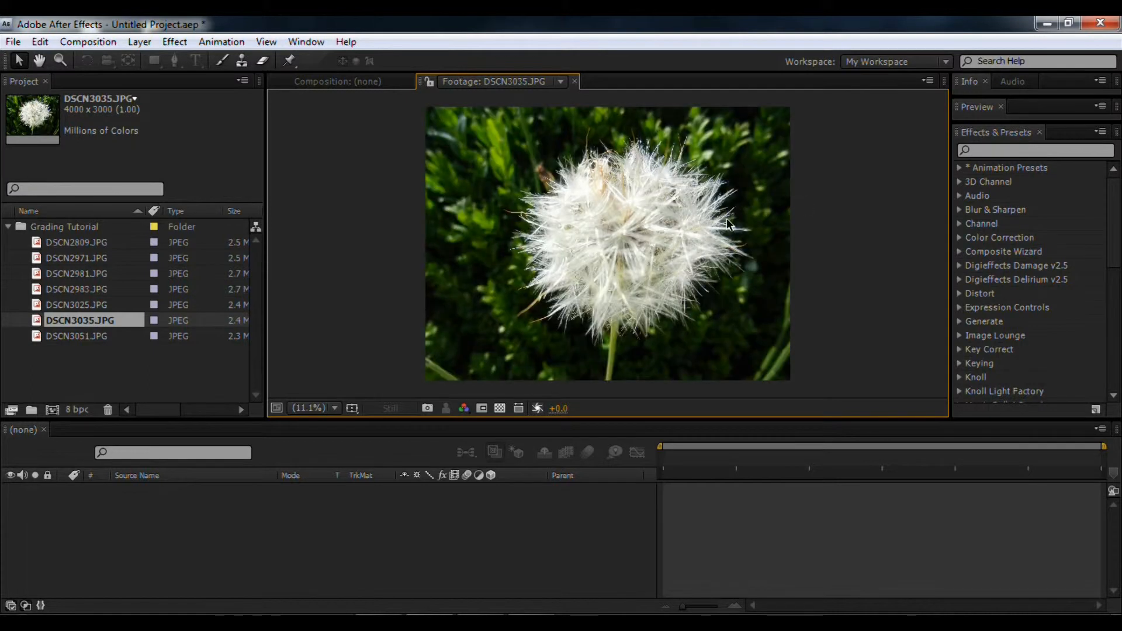
double_click(97, 337)
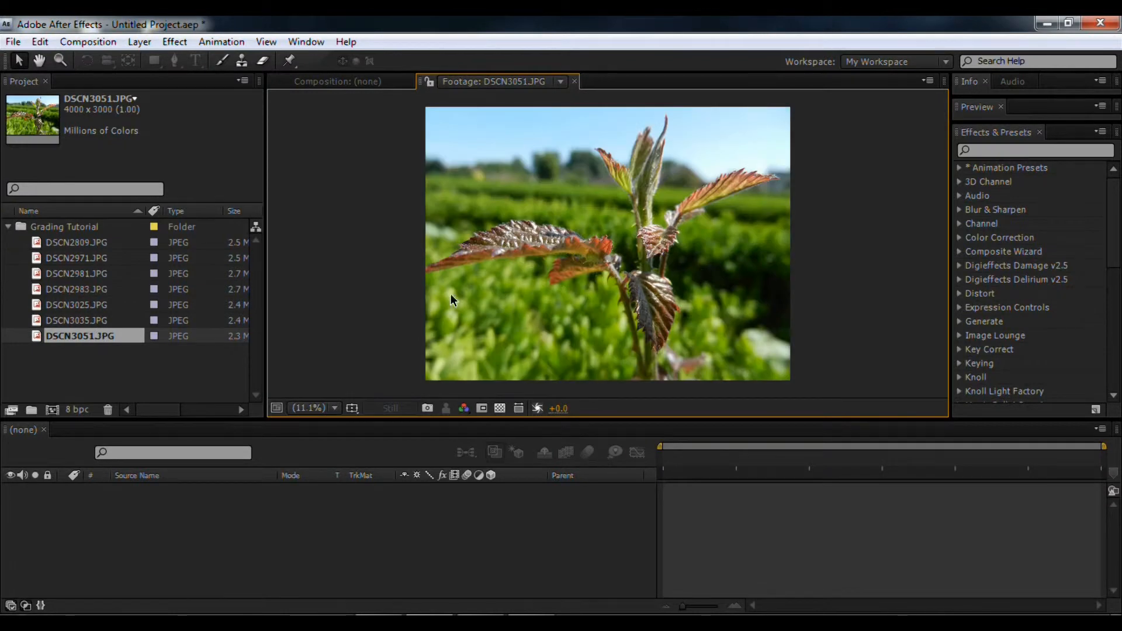
Step: Create a composition from DSCN2809.JPG and close the footage preview of DSCN3051.JPG
click(93, 244)
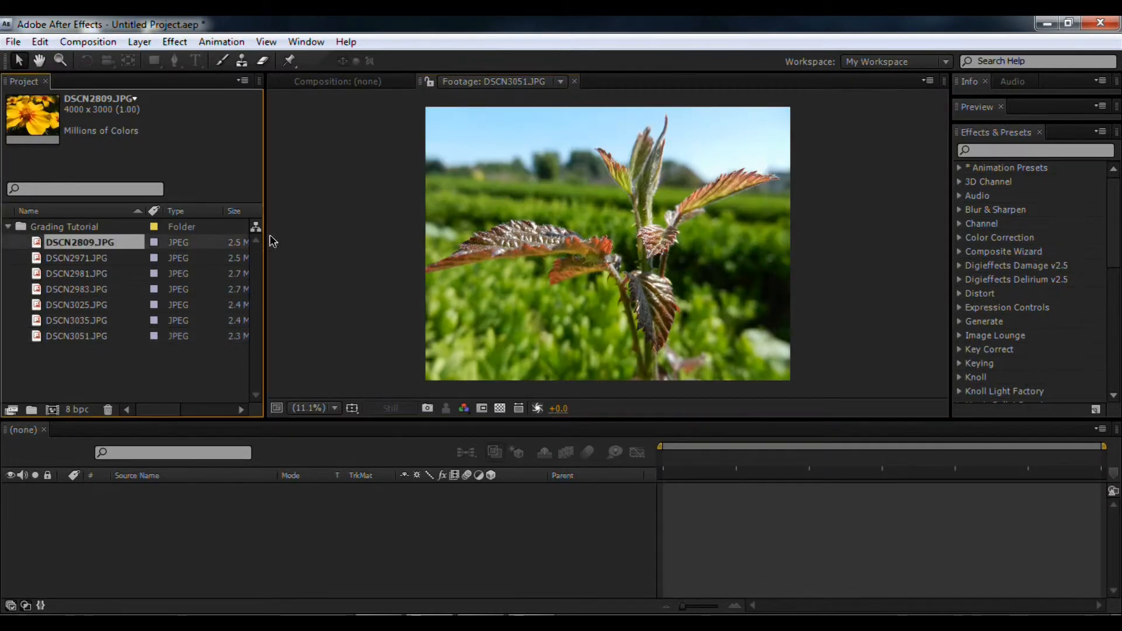
drag(83, 240, 145, 524)
click(573, 83)
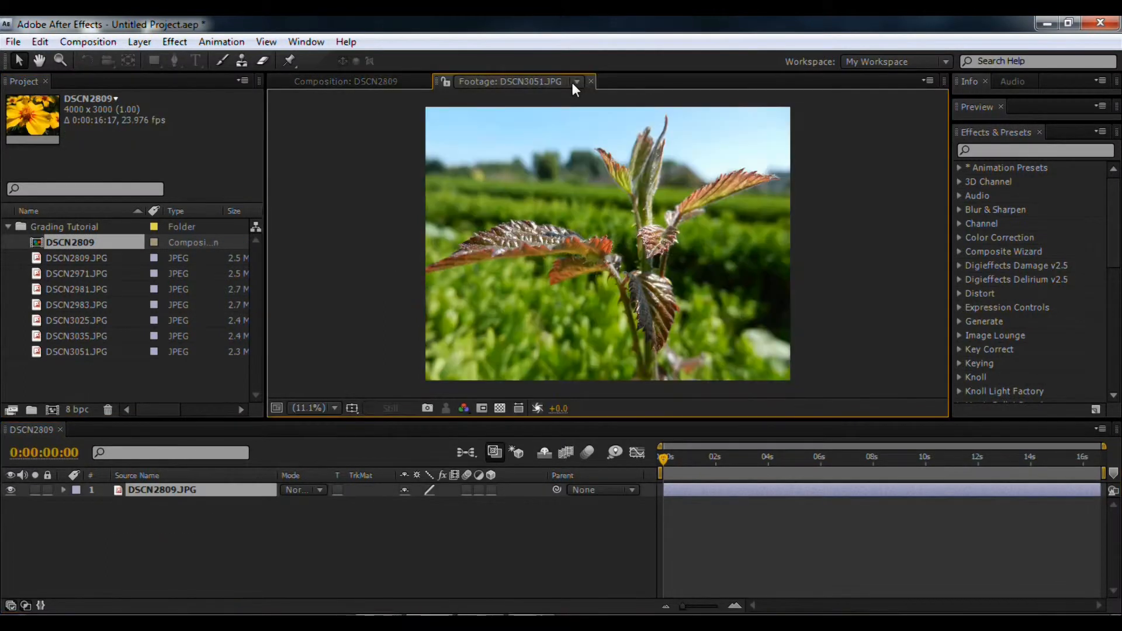
click(591, 83)
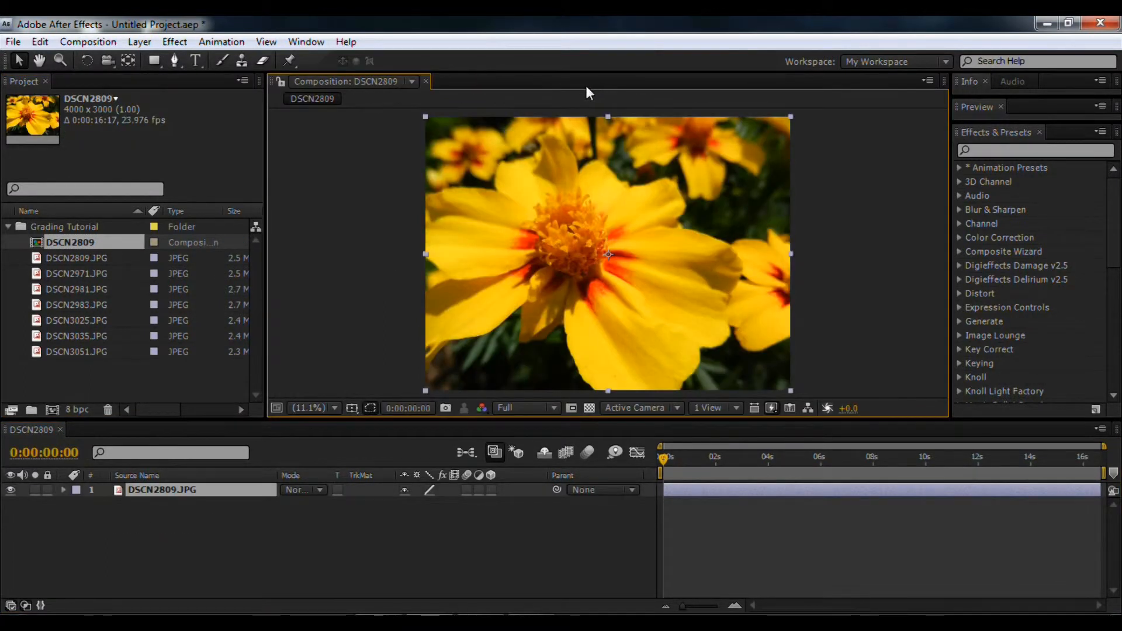
Step: Add a new adjustment layer above the DSCN2809.JPG photo and rename it Sharpen
click(149, 47)
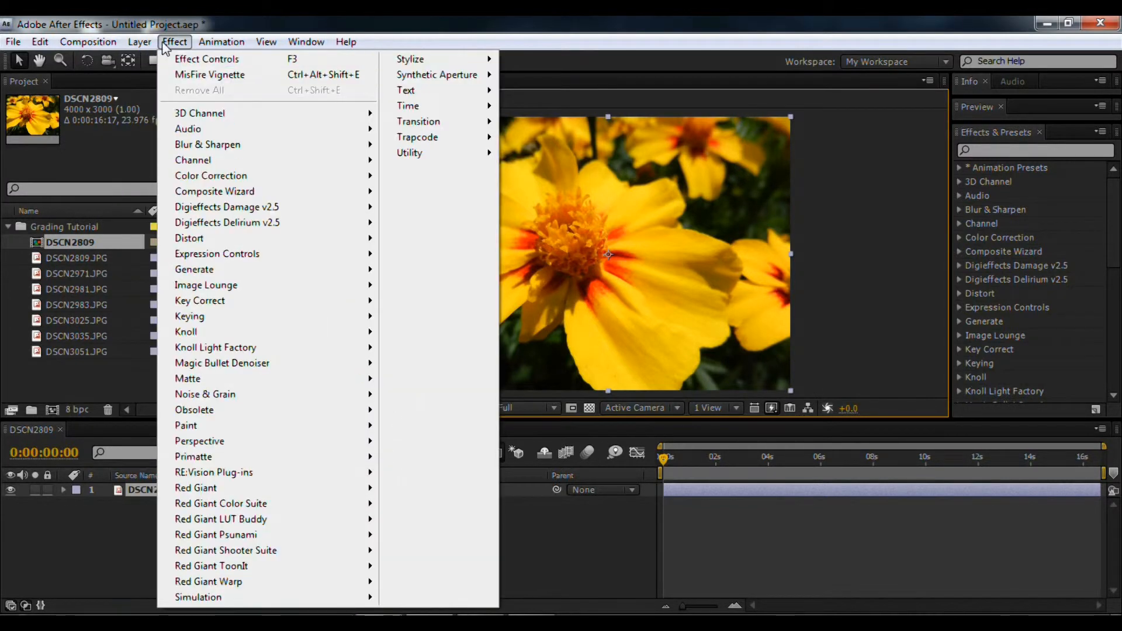
mouse_move(153, 62)
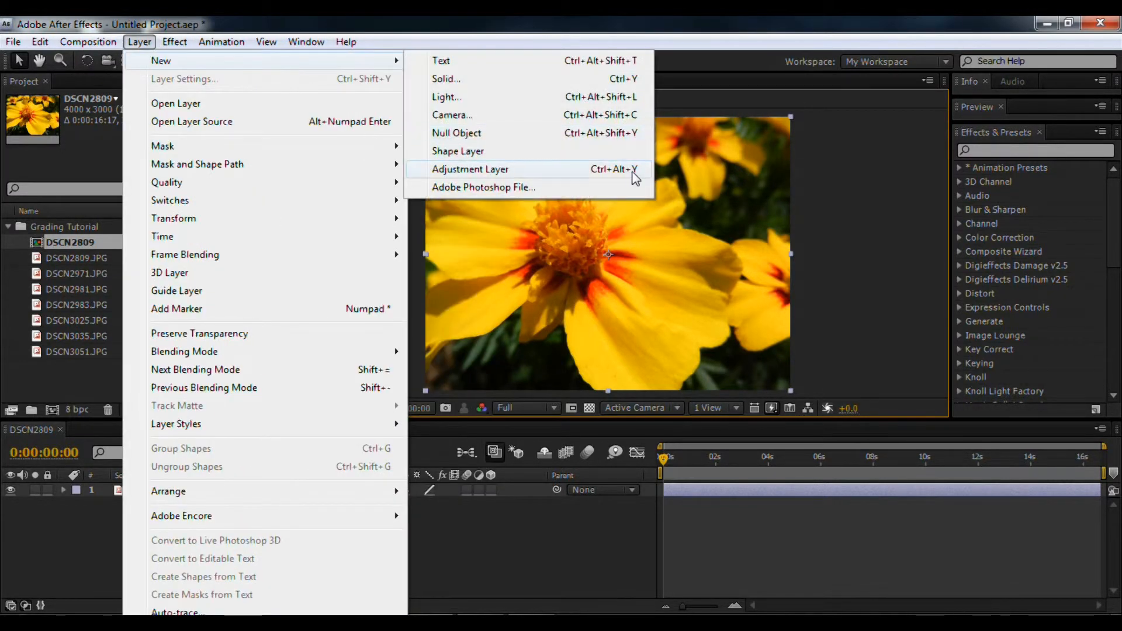
click(599, 169)
click(193, 492)
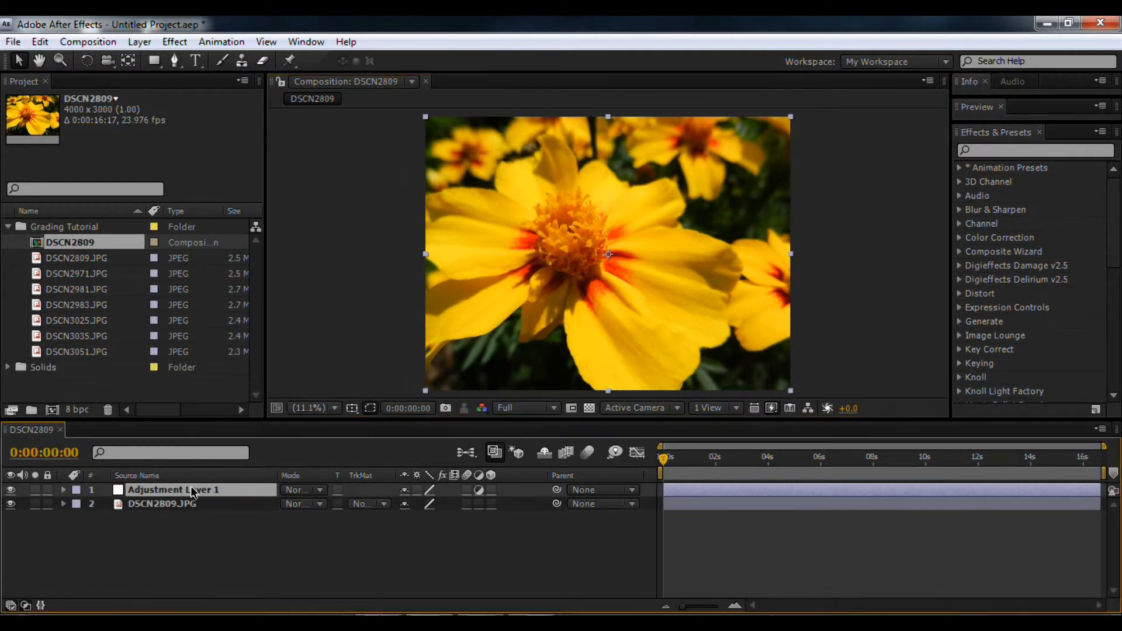
key(Return)
text(Sharpen)
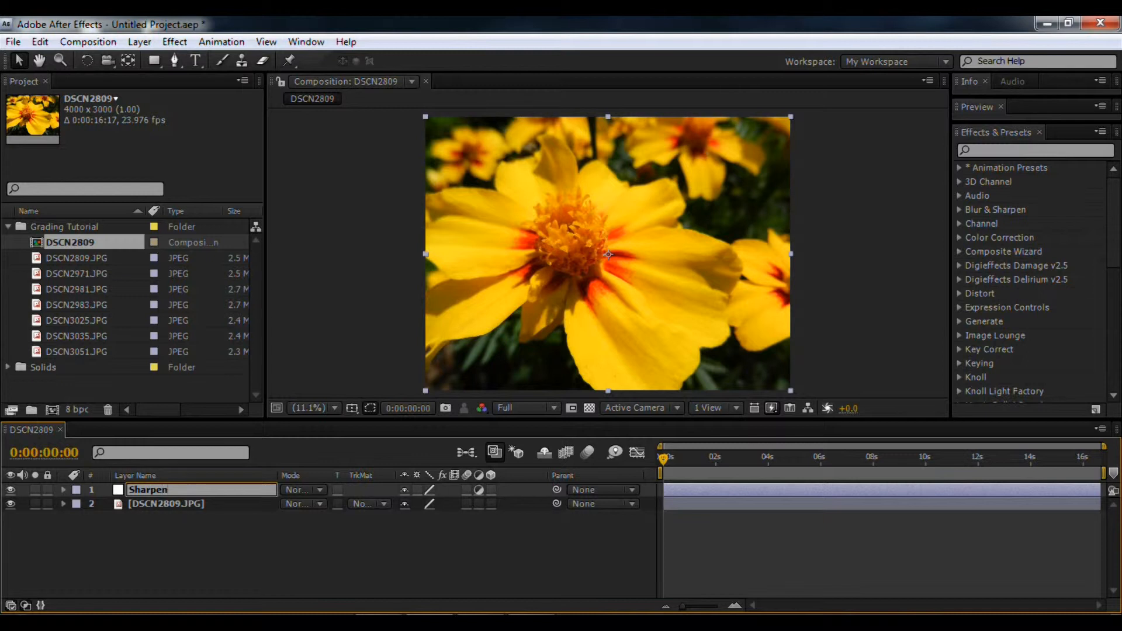
key(Return)
Step: Apply the Unsharp Mask effect to the Sharpen layer and set its Amount to 18
click(1053, 150)
text(unsharp)
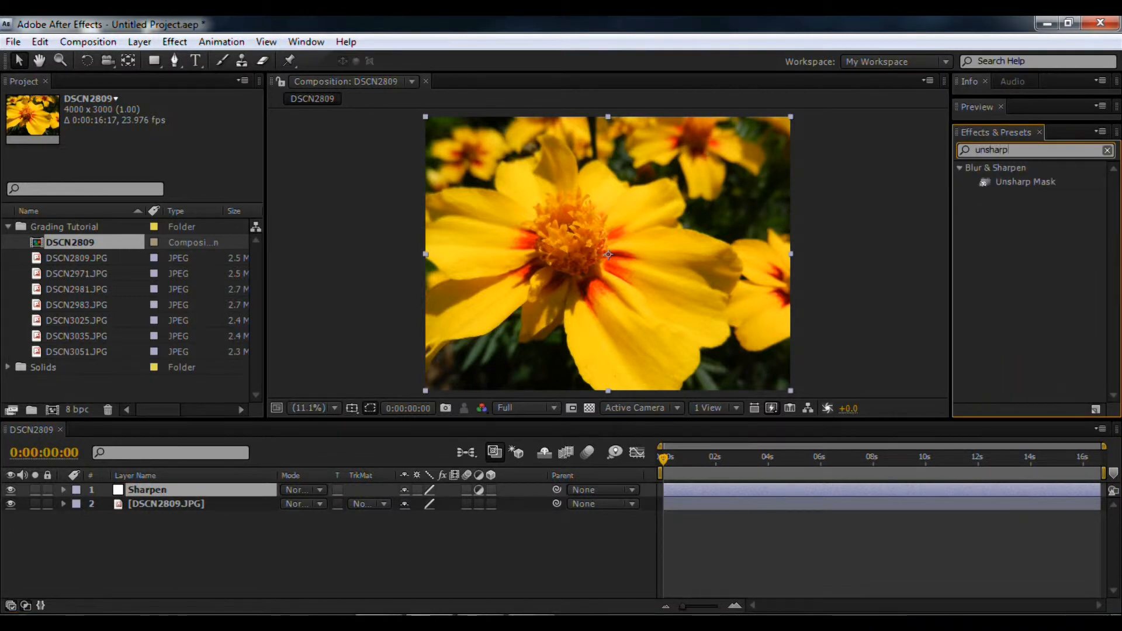
drag(1030, 181, 215, 489)
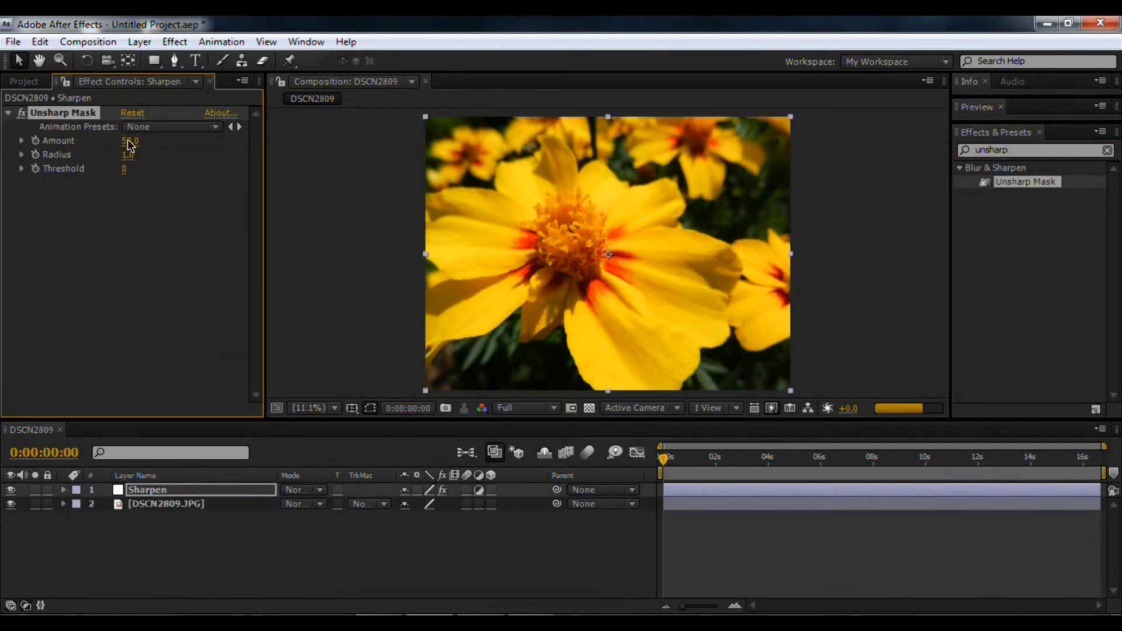
click(129, 142)
text(50)
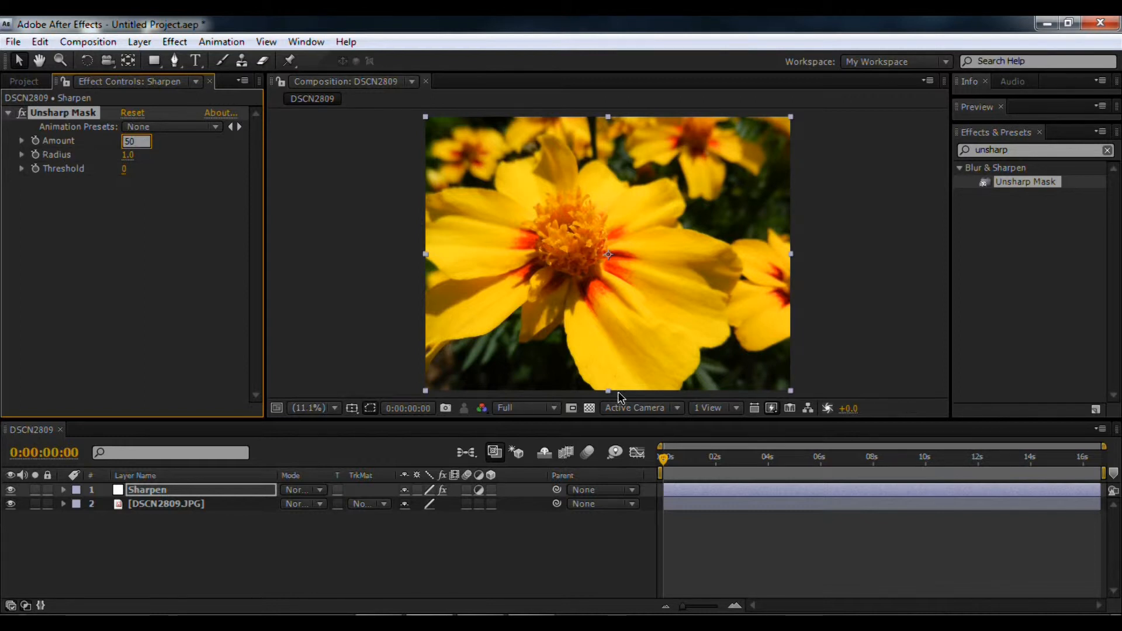
text(1)
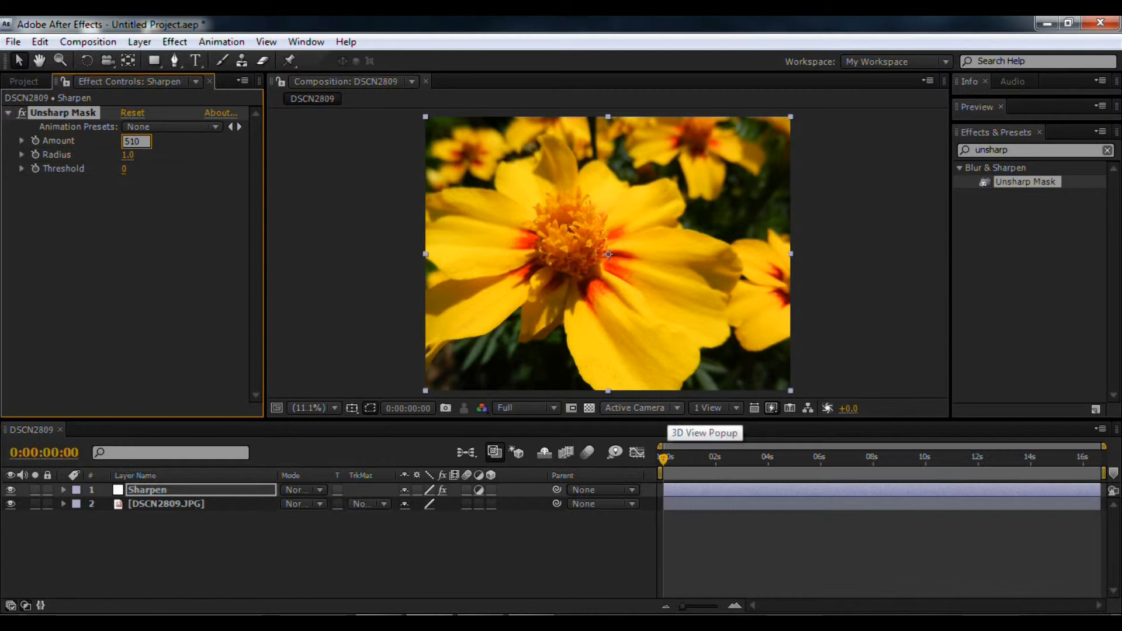
key(BackSpace)
key(BackSpace)
key(BackSpace)
text(18)
key(Return)
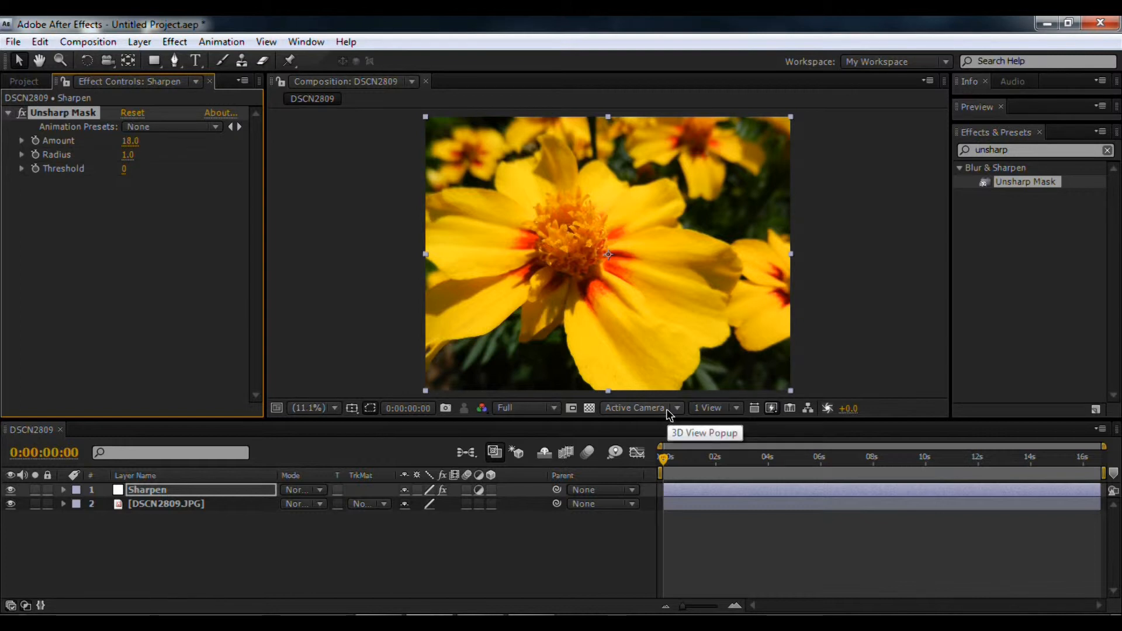
Step: Reduce the composition's preview resolution to Half and set the Unsharp Mask Radius to 166
click(135, 155)
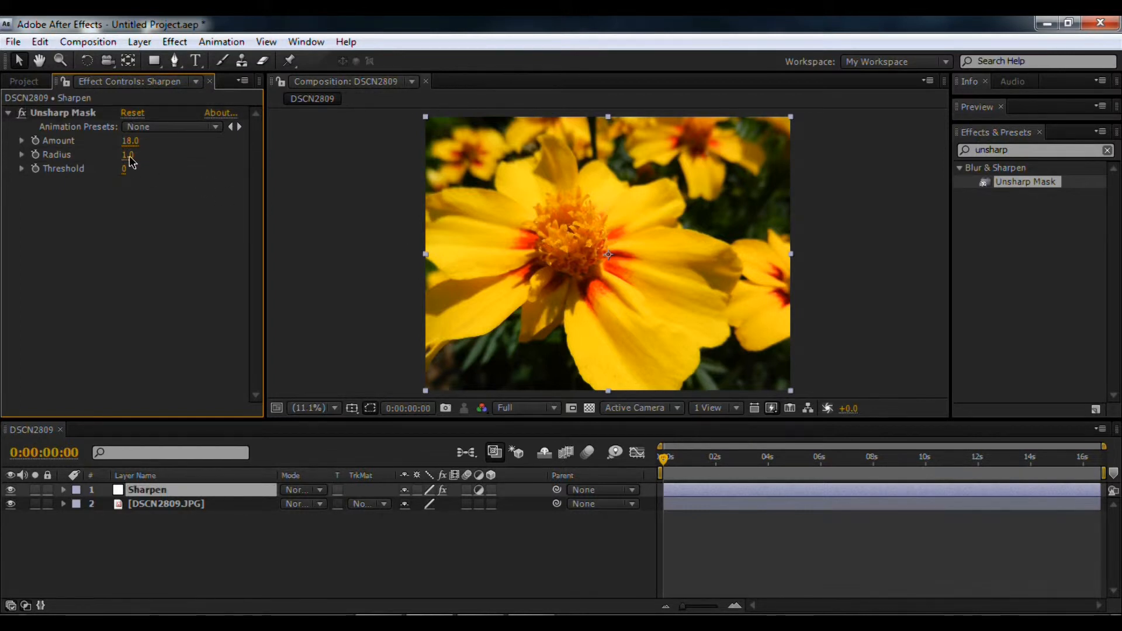
click(532, 410)
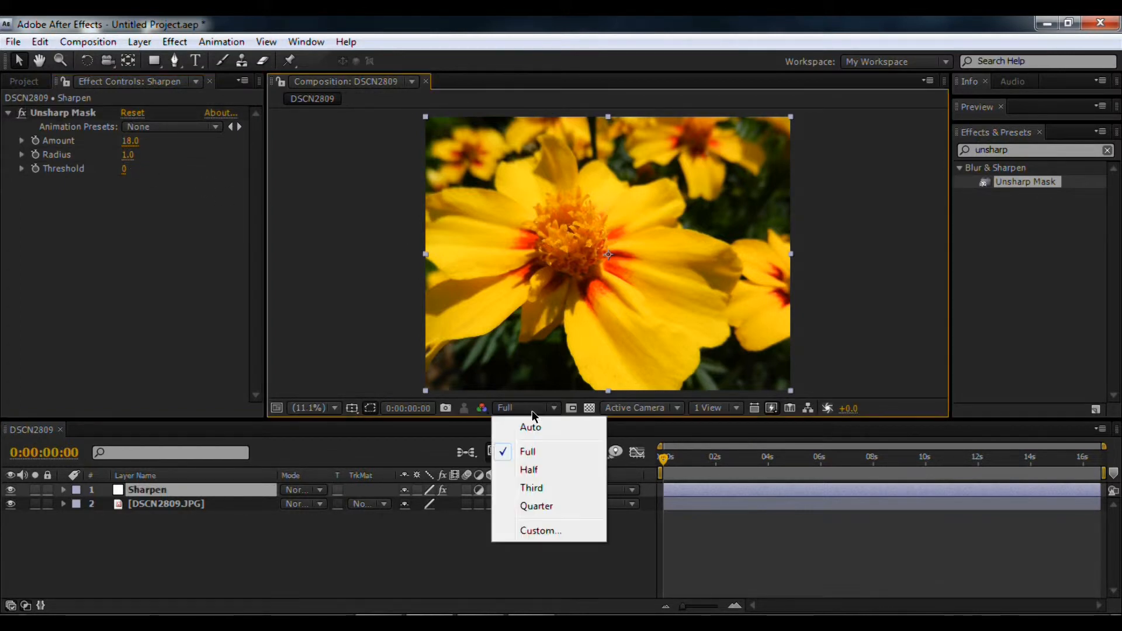
click(530, 471)
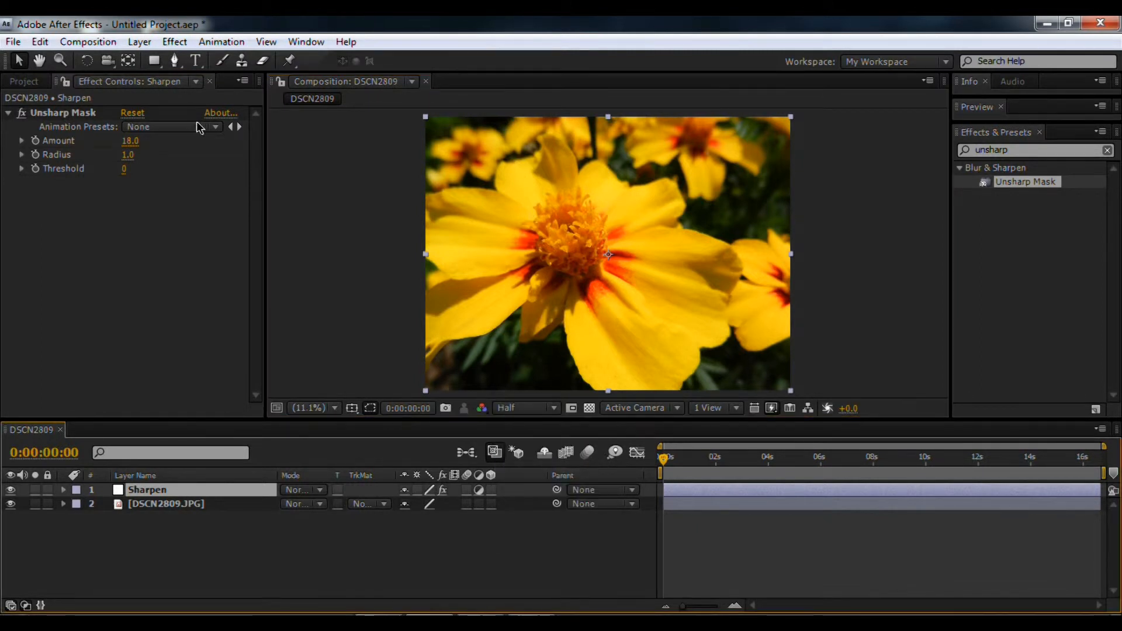
click(126, 157)
text(166)
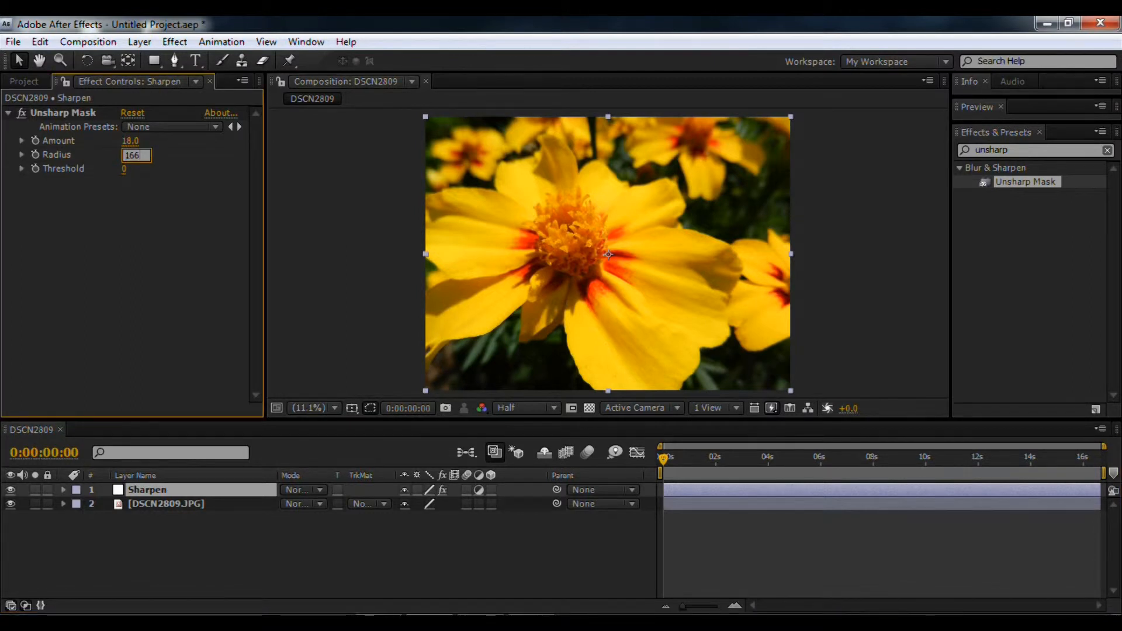
key(Return)
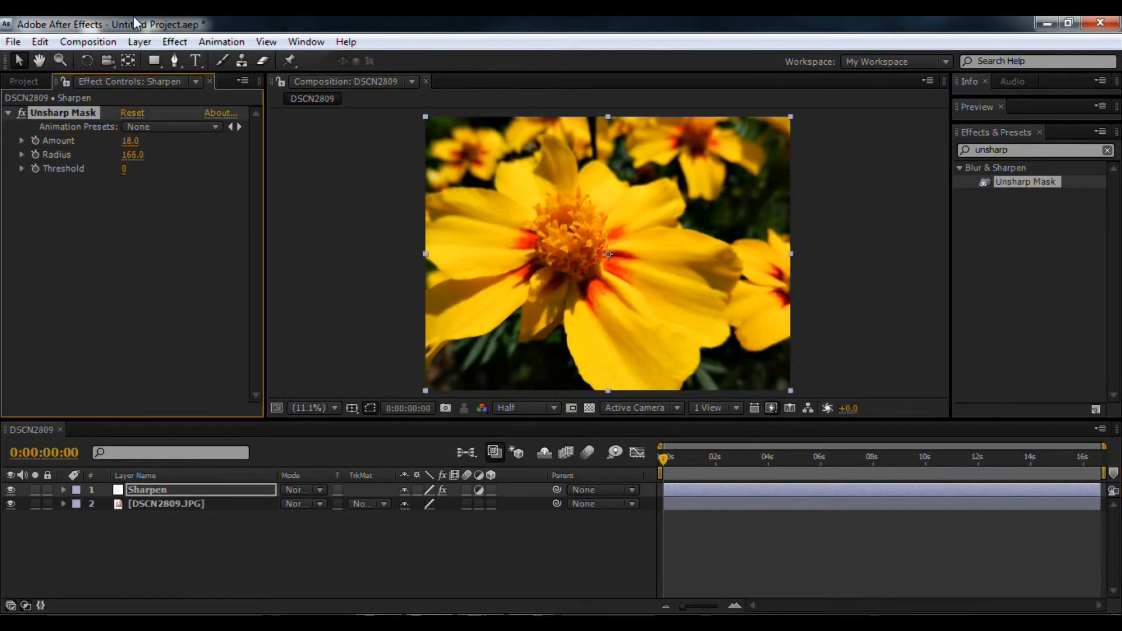
Step: Duplicate Unsharp Mask, set the copy's Amount to 39 and Radius to 8, and toggle the Sharpen layer's visibility to compare
key(ctrl+d)
click(135, 212)
text(39)
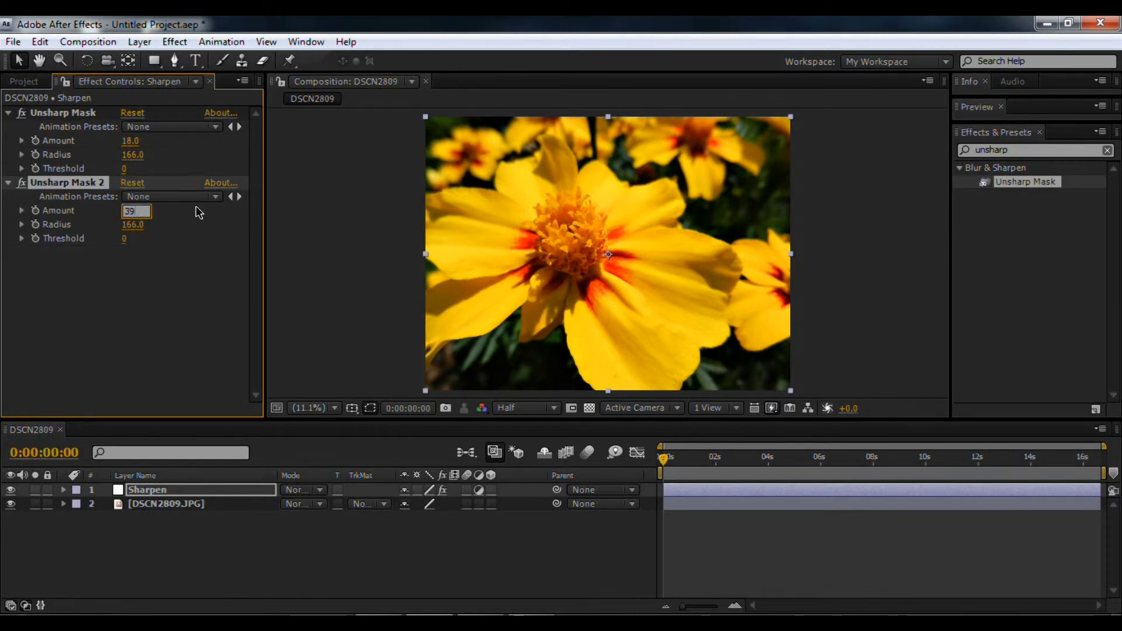
click(130, 227)
text(5)
key(Return)
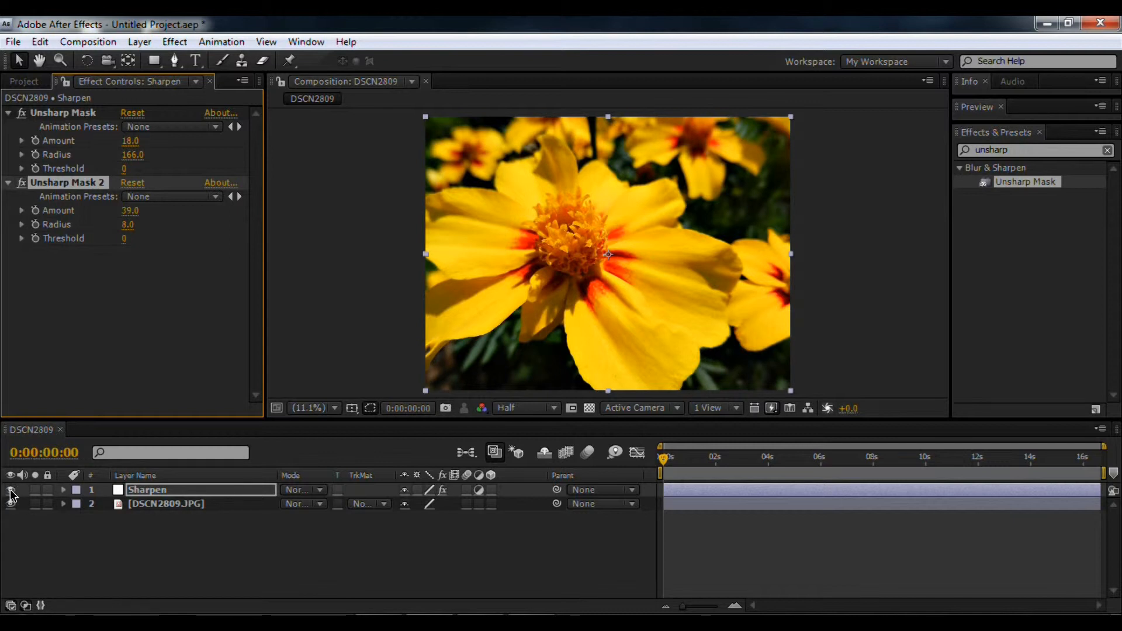
click(10, 491)
click(10, 493)
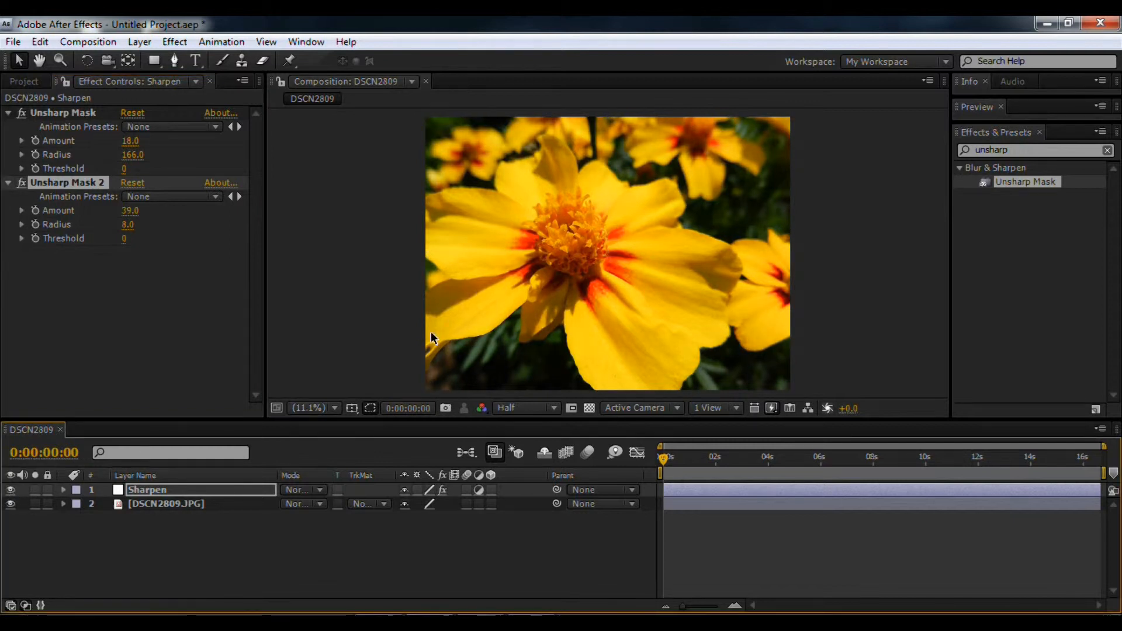
Step: Add the Sharpen effect below the two Unsharp Masks and set its Sharpen Amount to 15
click(1024, 150)
text(sharpen)
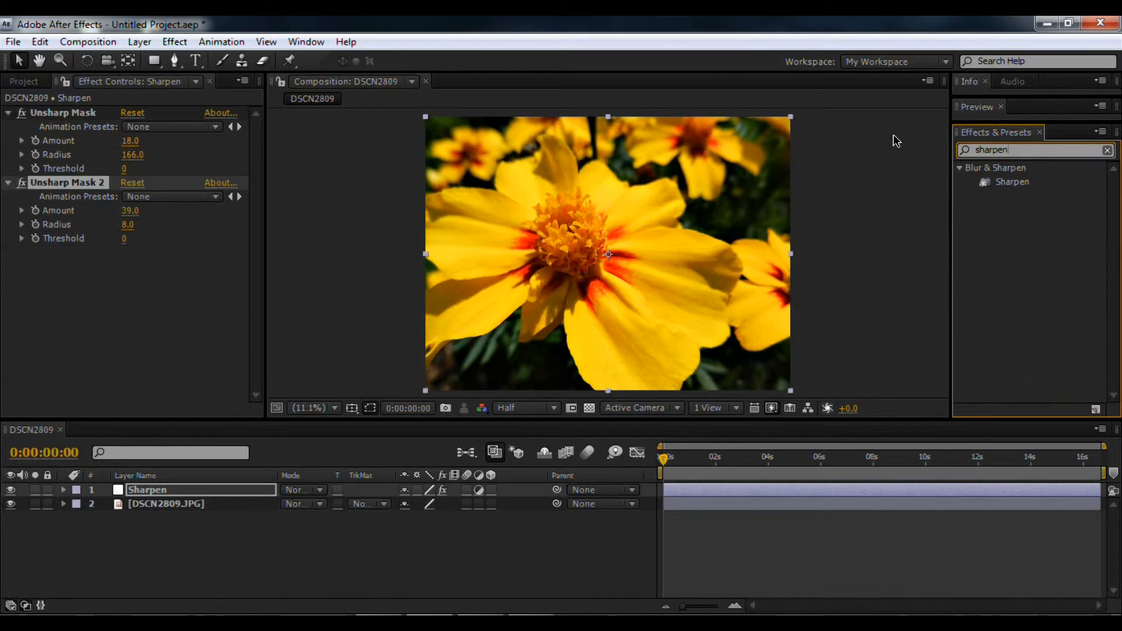
drag(1012, 183, 131, 264)
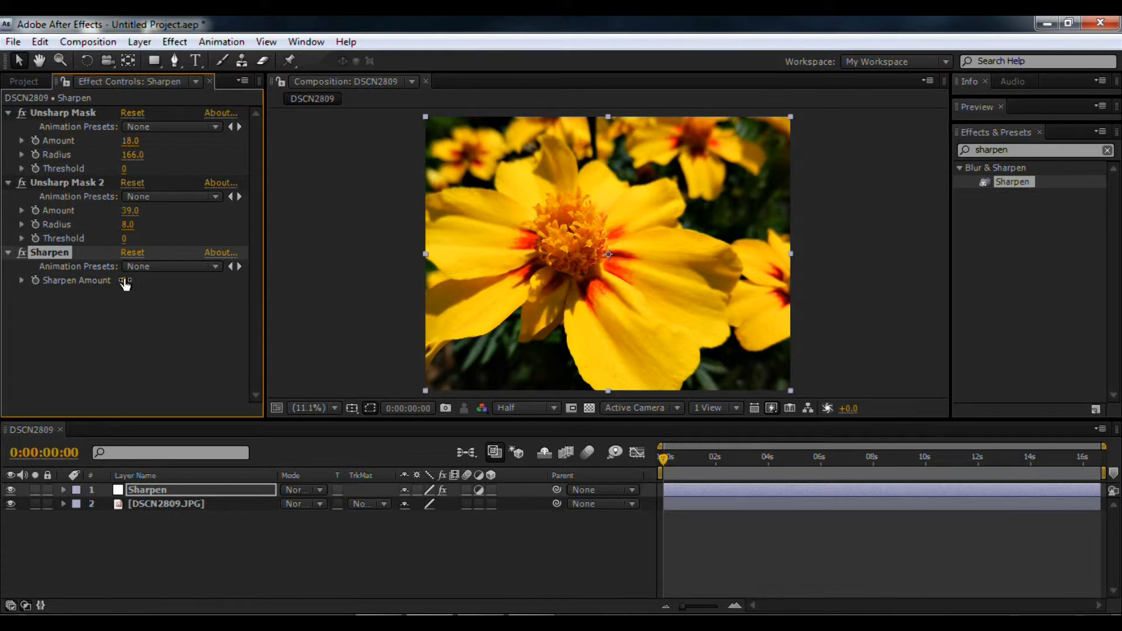
drag(125, 286, 139, 285)
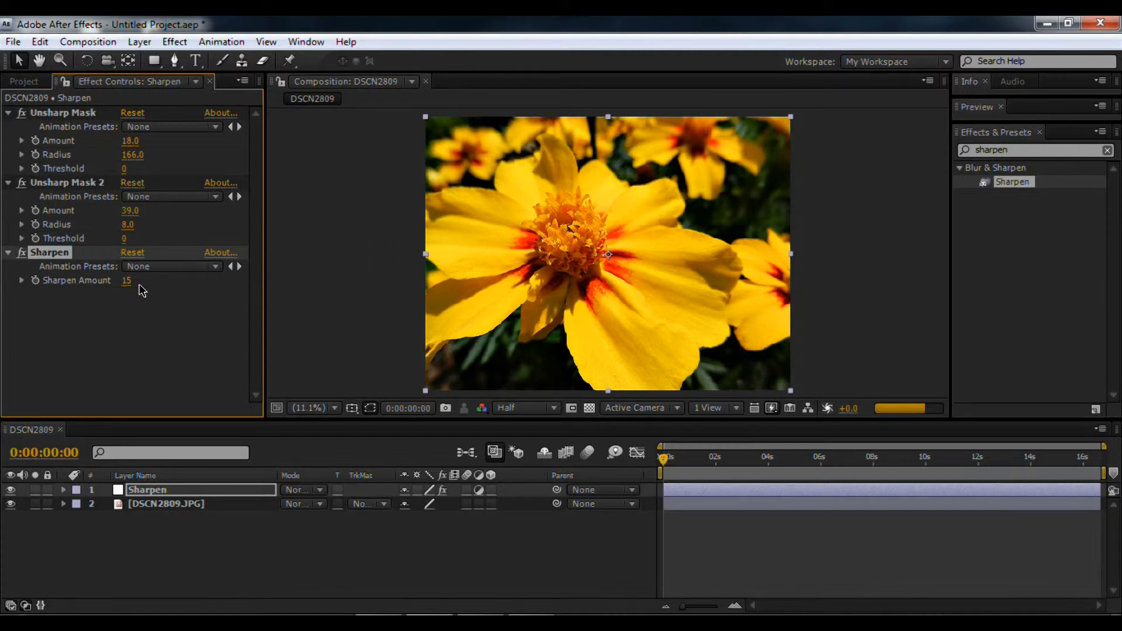
Step: Add a second adjustment layer above the Sharpen layer and name it Grade
click(139, 42)
mouse_move(163, 68)
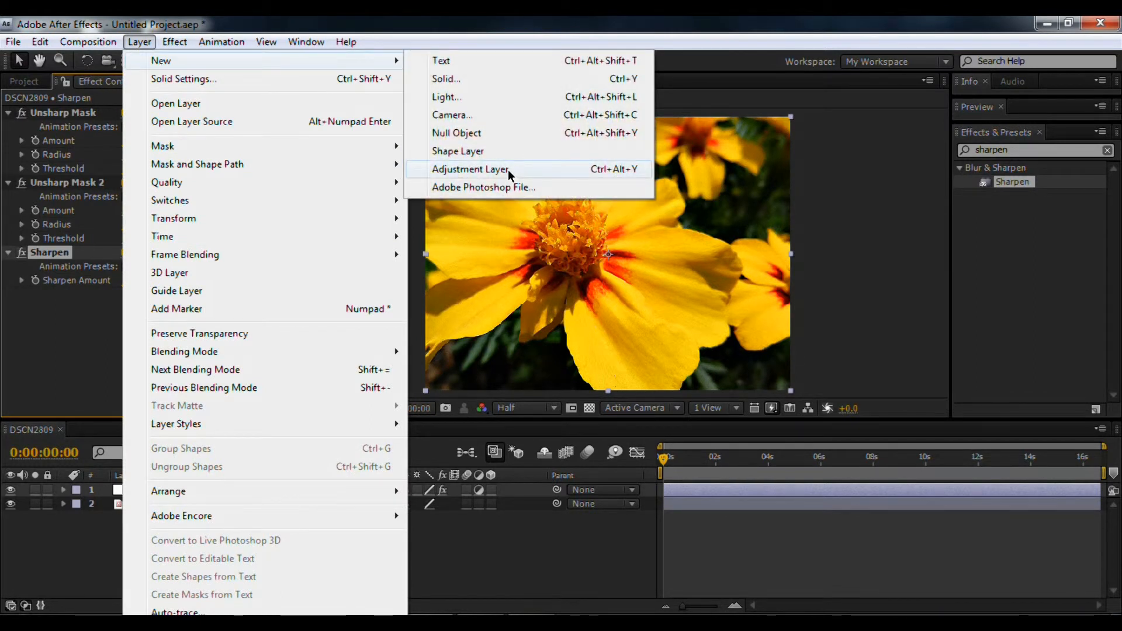
click(471, 170)
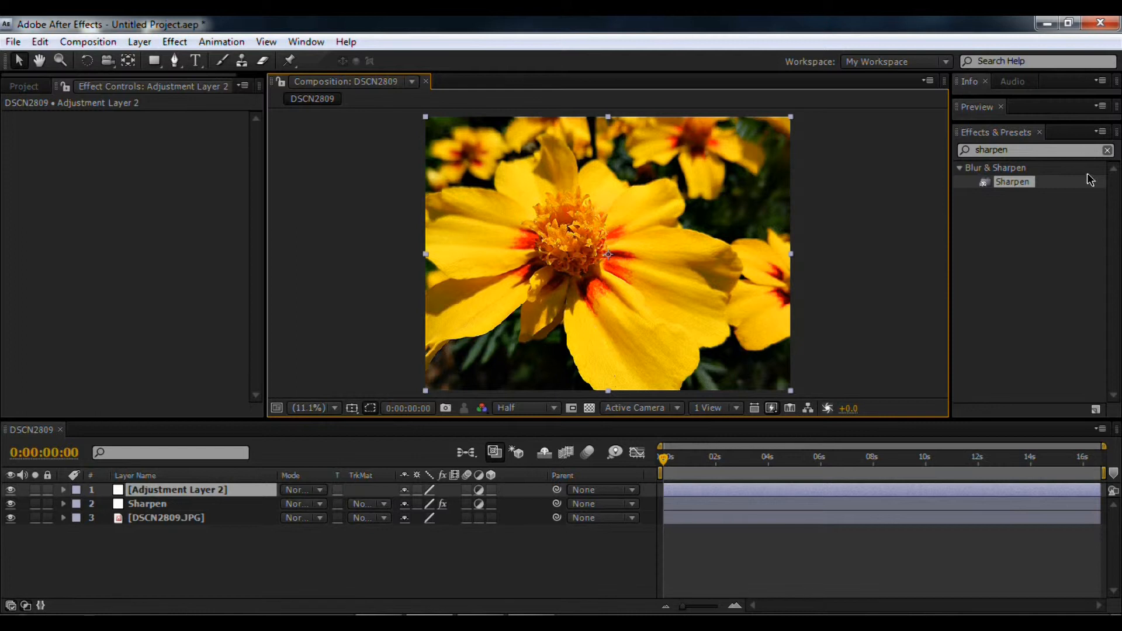
key(Return)
text(Grade)
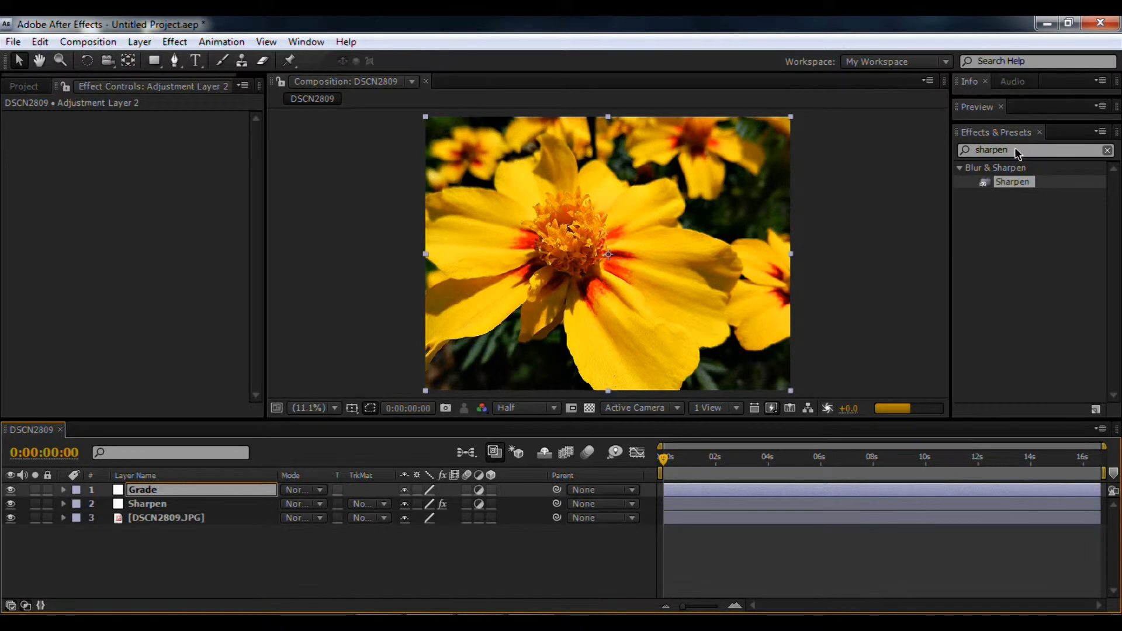
Step: Apply the Gamma/Pedestal/Gain effect to the Grade layer and set its Black Stretch to 1.1 and Red Gamma to 1.3
key(Return)
drag(1018, 149, 847, 150)
text(gamma)
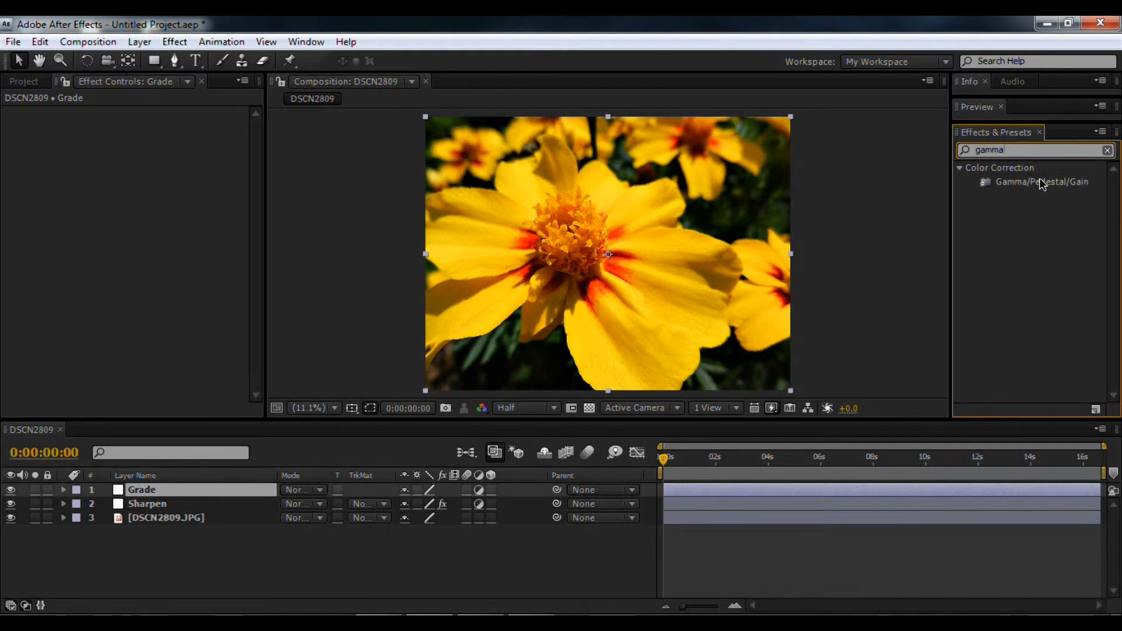
drag(1043, 185, 143, 222)
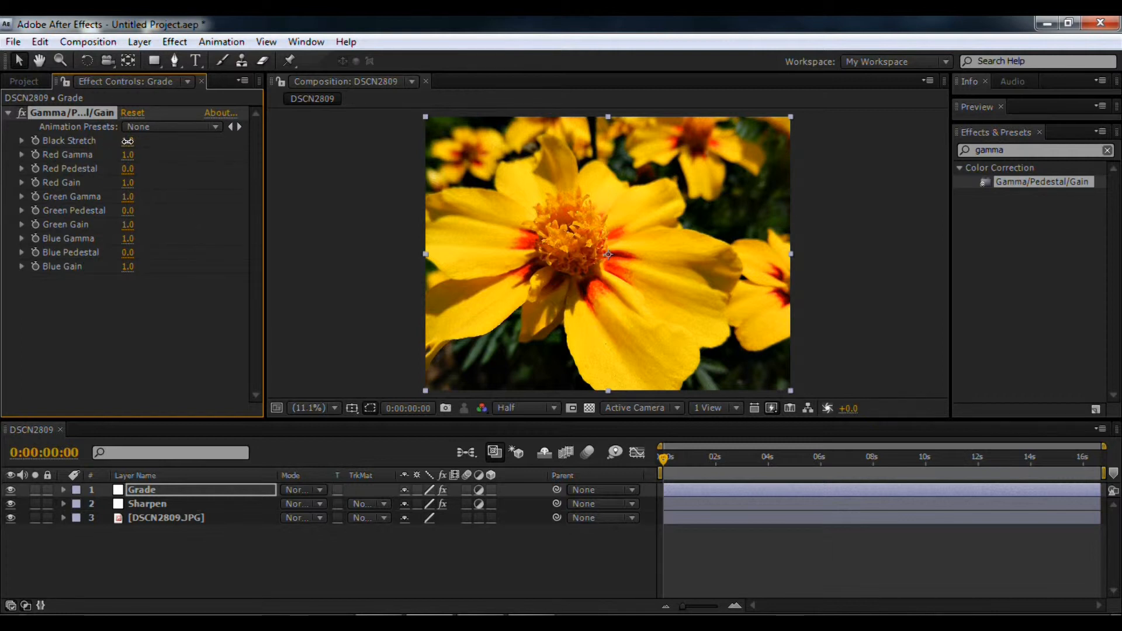
drag(136, 144, 137, 145)
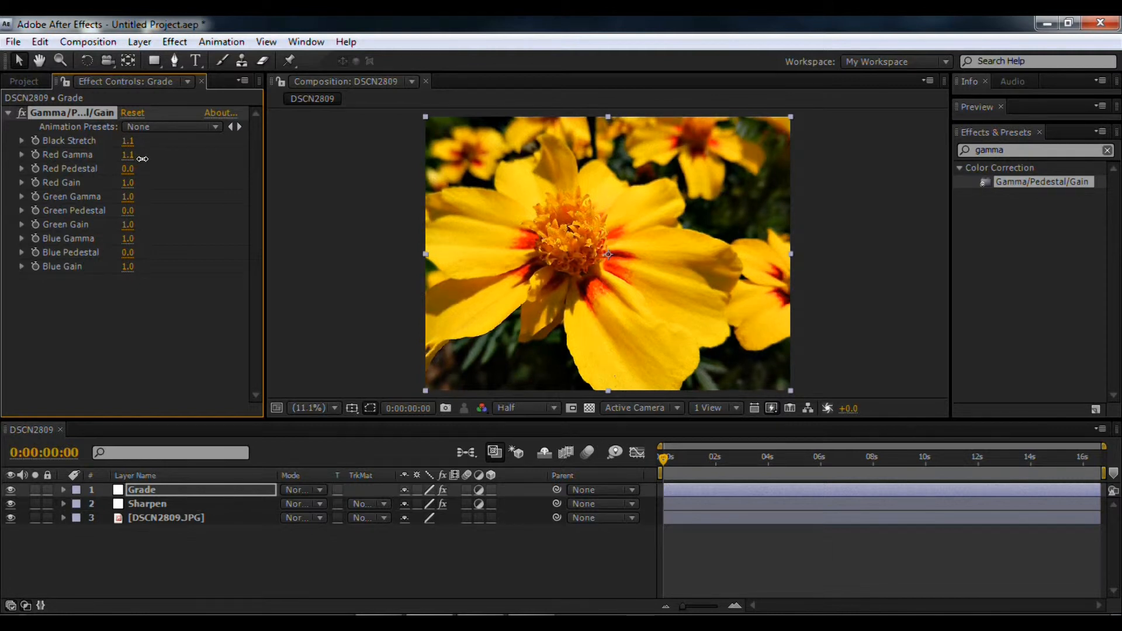
drag(155, 162, 158, 163)
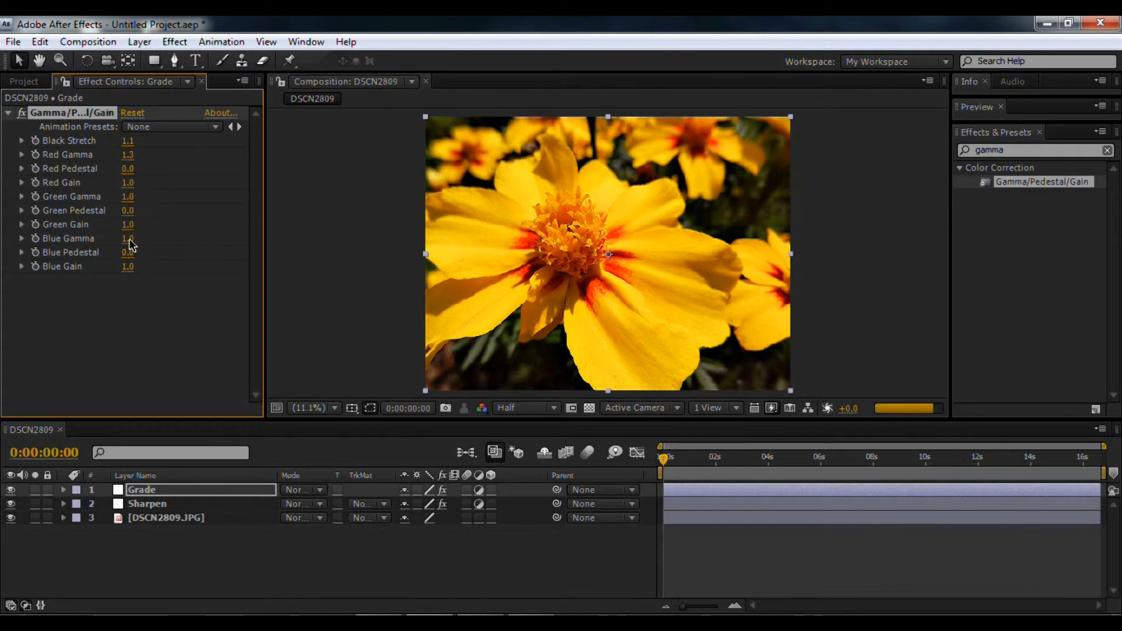
Step: Reduce the preview resolution to Third and set Blue Gamma to 0.3, Green Gamma to 1.2 and Blue Gain to 1.0
click(508, 409)
click(532, 487)
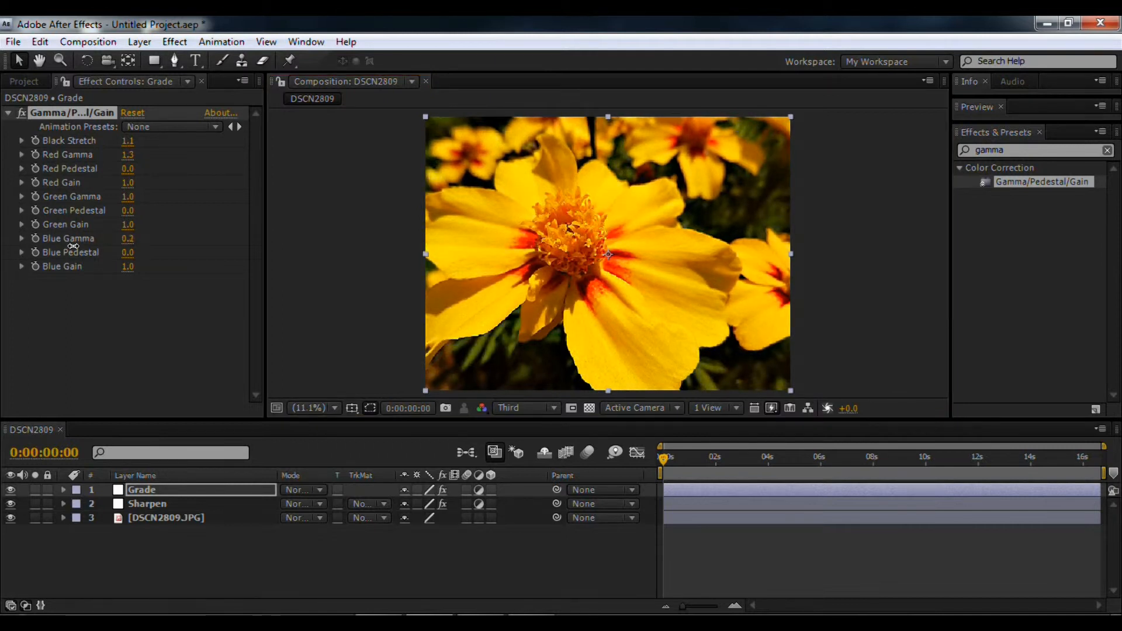
drag(65, 244, 77, 248)
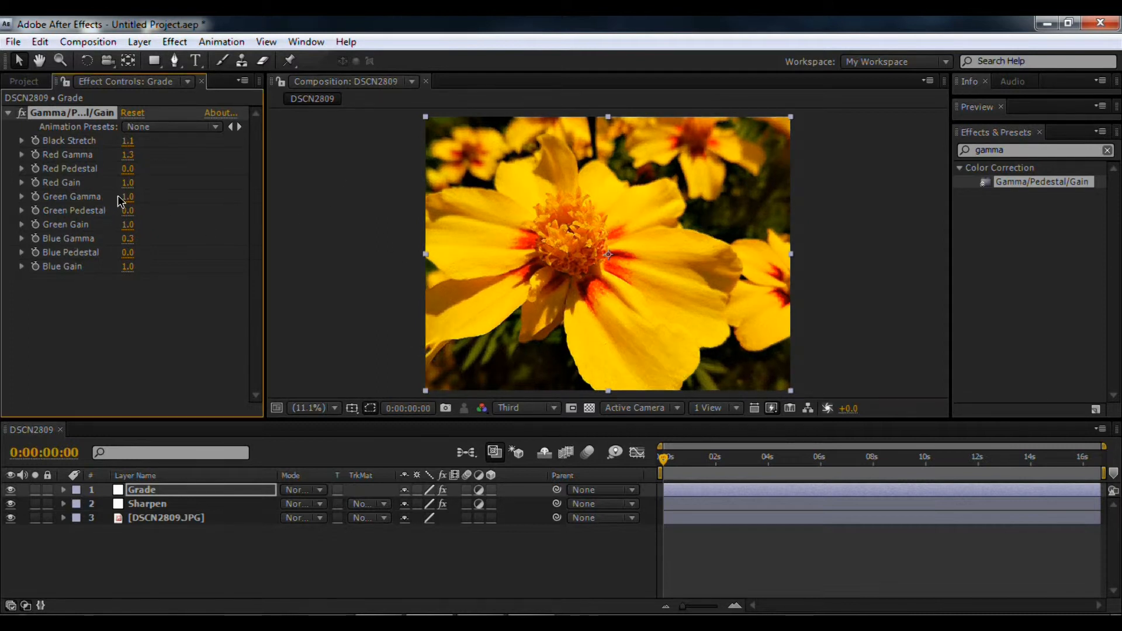
drag(131, 200, 135, 200)
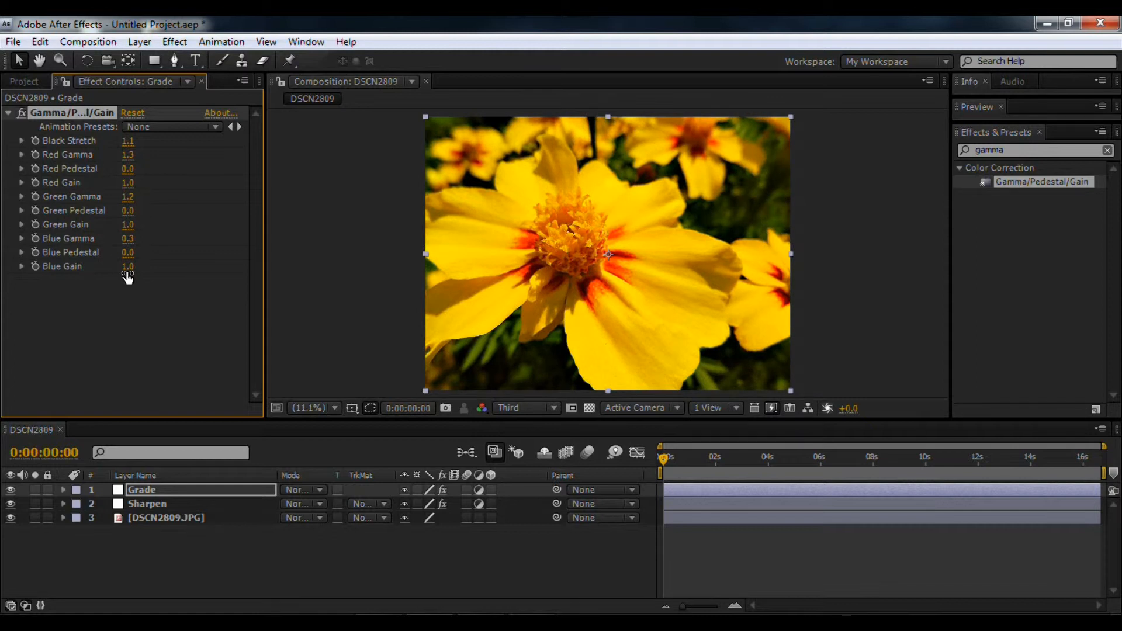
drag(128, 278, 141, 274)
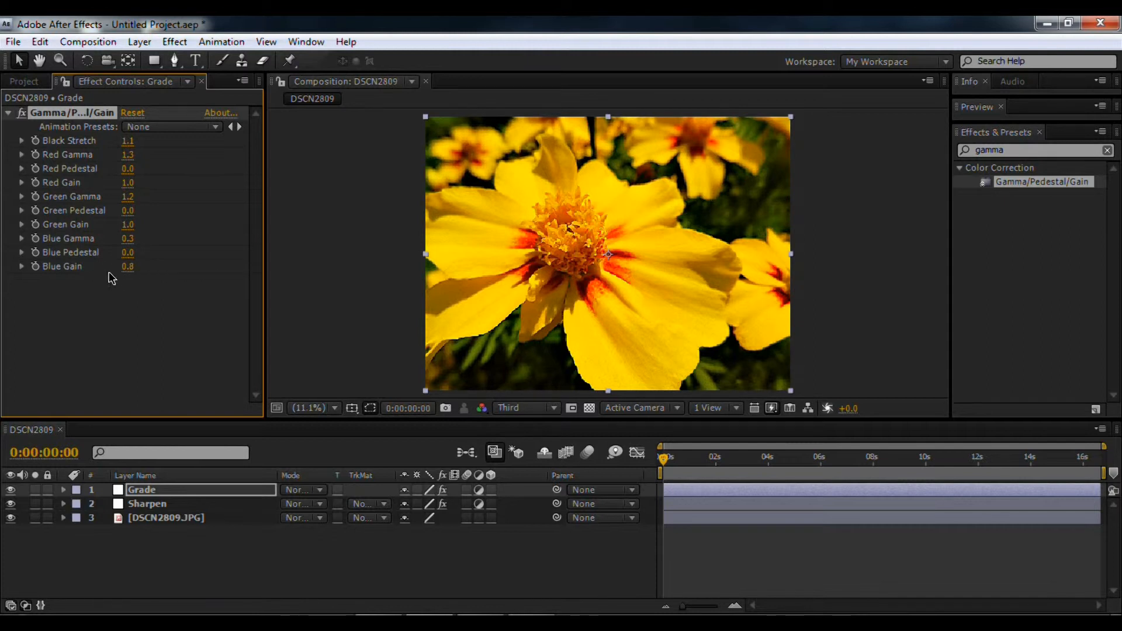
drag(99, 270, 128, 252)
Step: Add the Curves effect below Gamma/Pedestal/Gain on the Grade layer and slightly raise the upper part of its Red channel curve
click(166, 42)
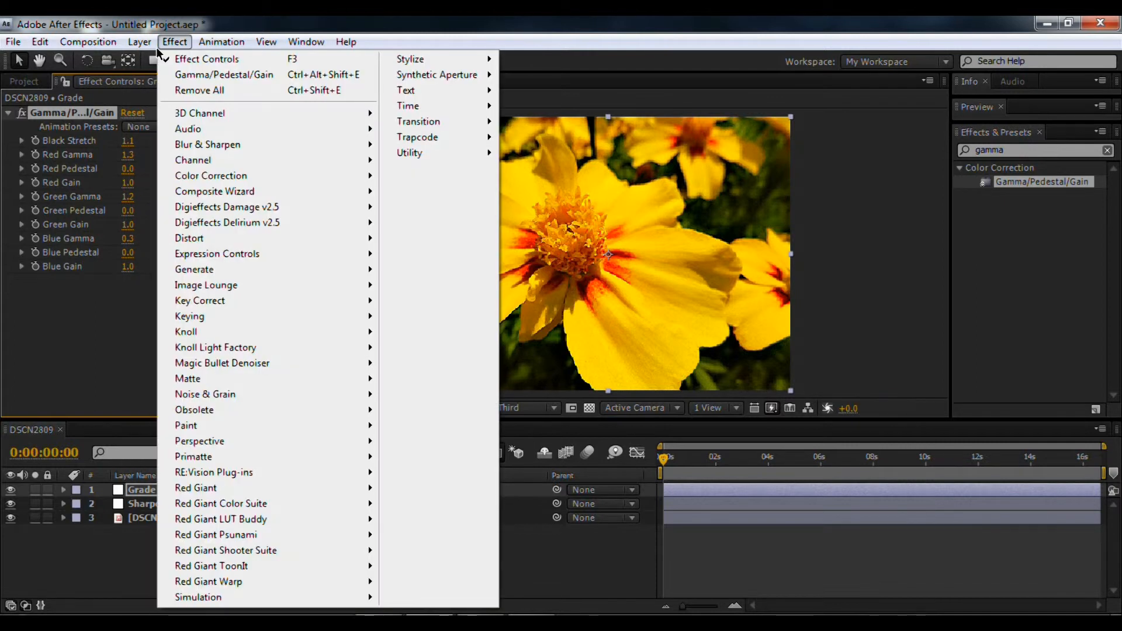
click(301, 22)
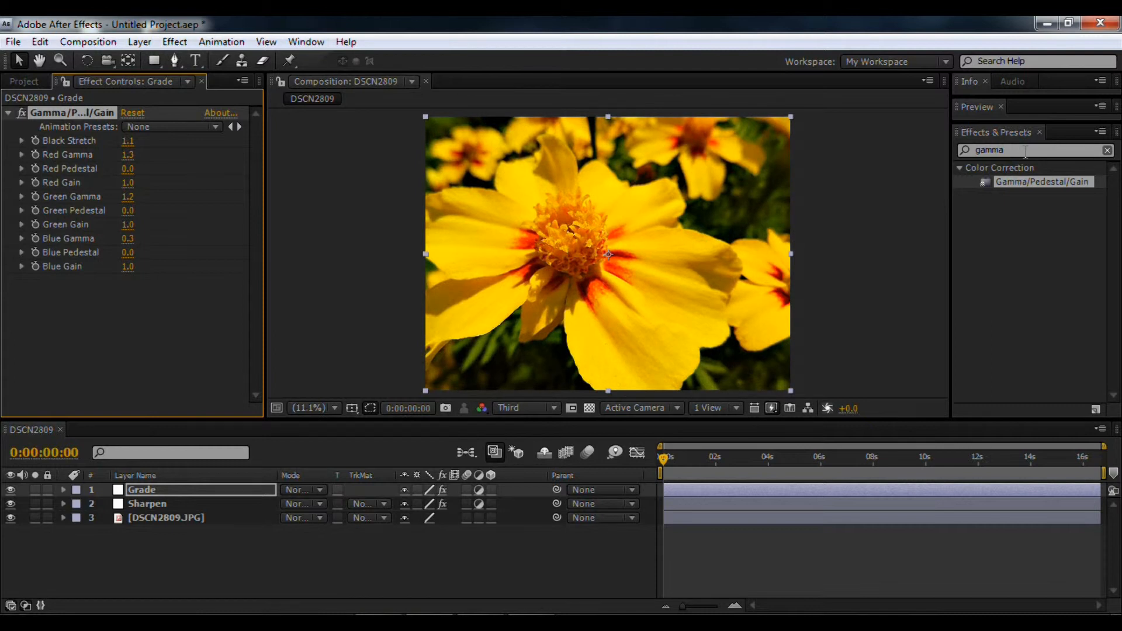
click(1025, 150)
text(curves)
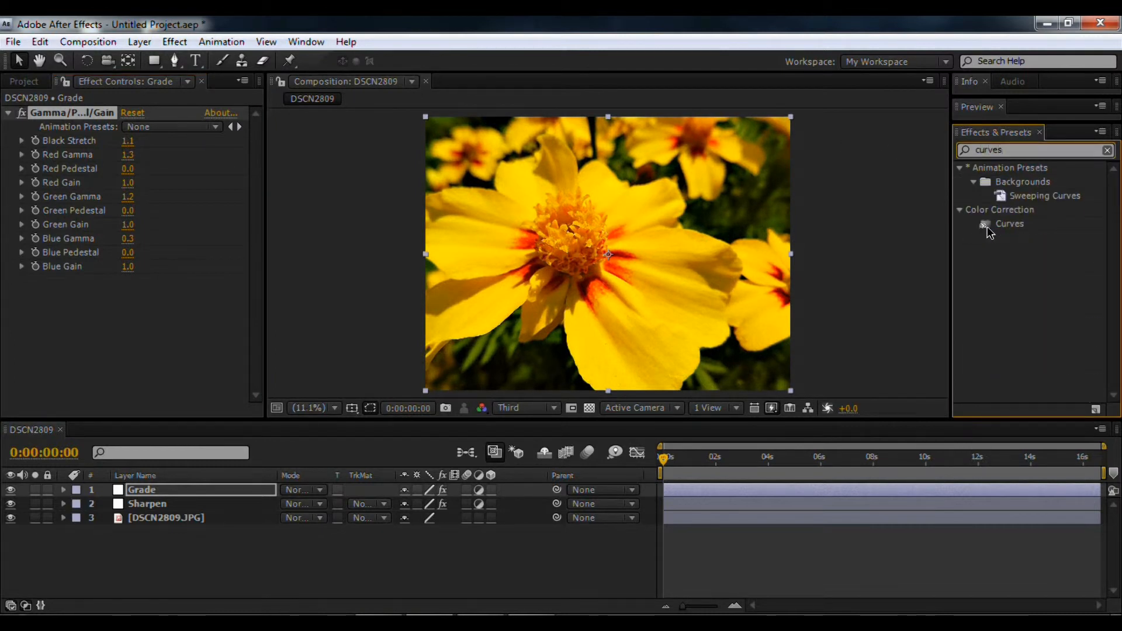
drag(989, 226, 98, 293)
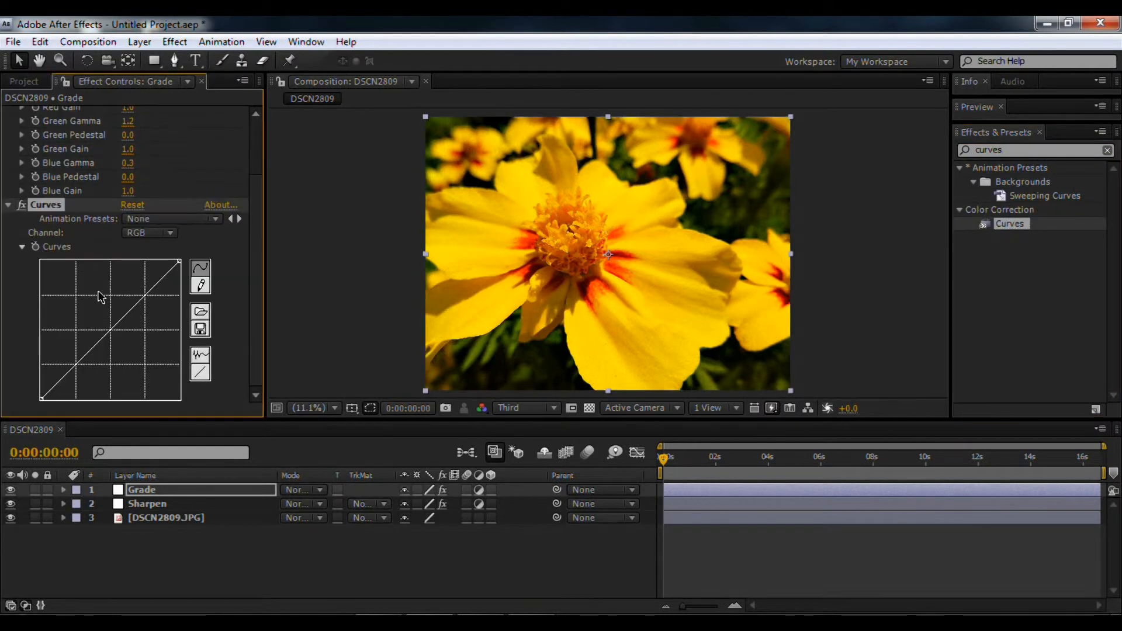
click(153, 234)
click(160, 253)
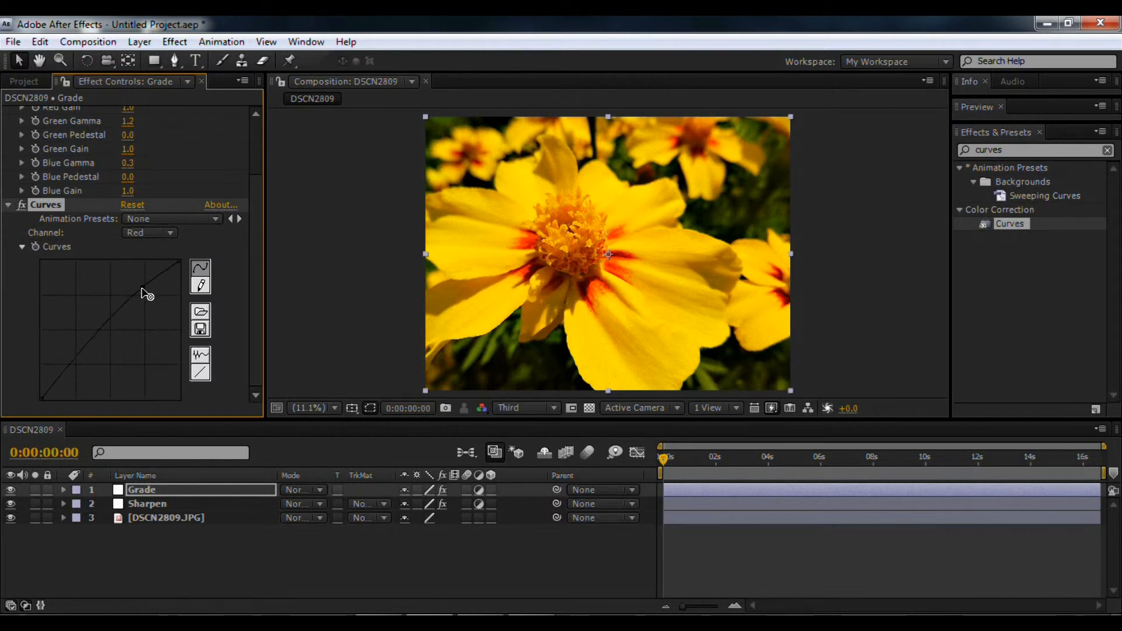
click(143, 293)
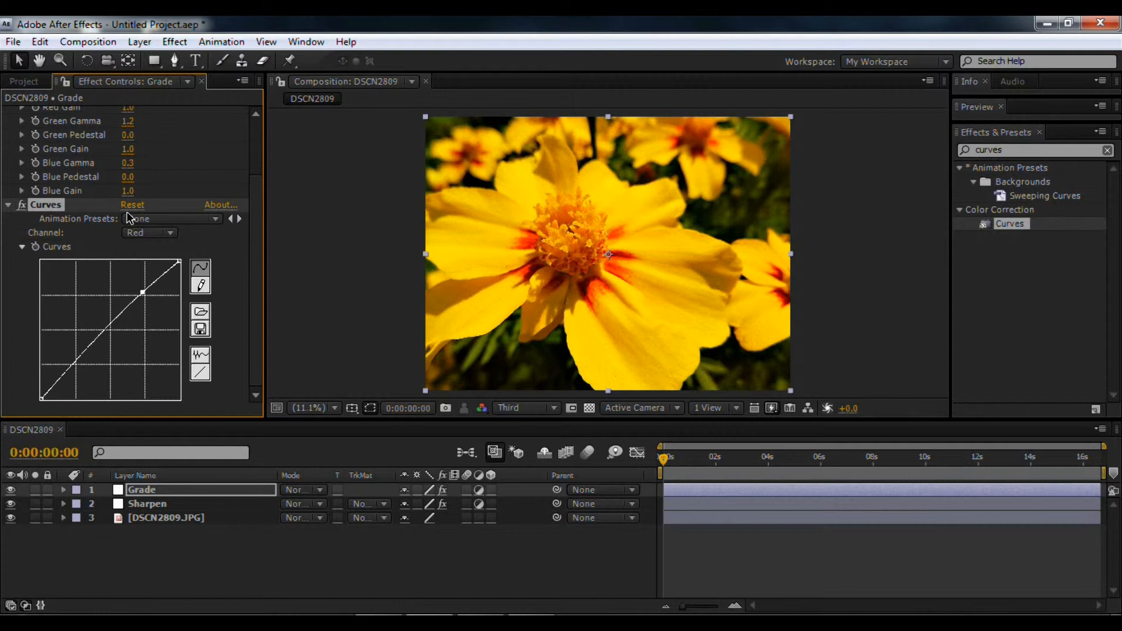
Step: Lower the Blue channel curve of the Curves effect by pulling down a point in its upper part
click(149, 233)
click(164, 278)
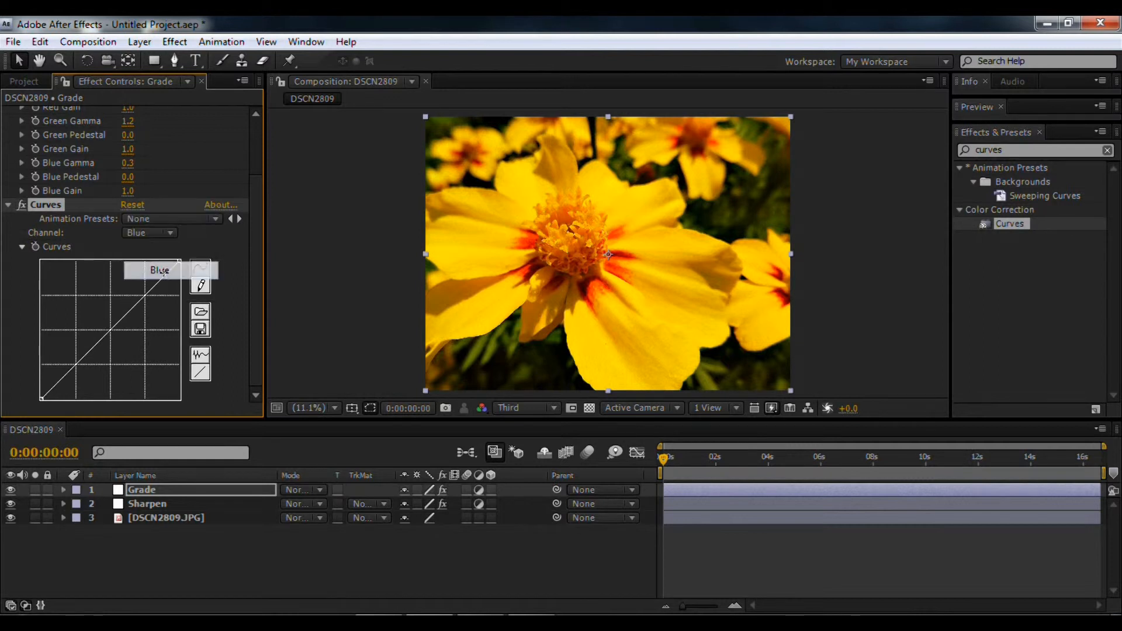
click(151, 299)
drag(152, 301, 154, 304)
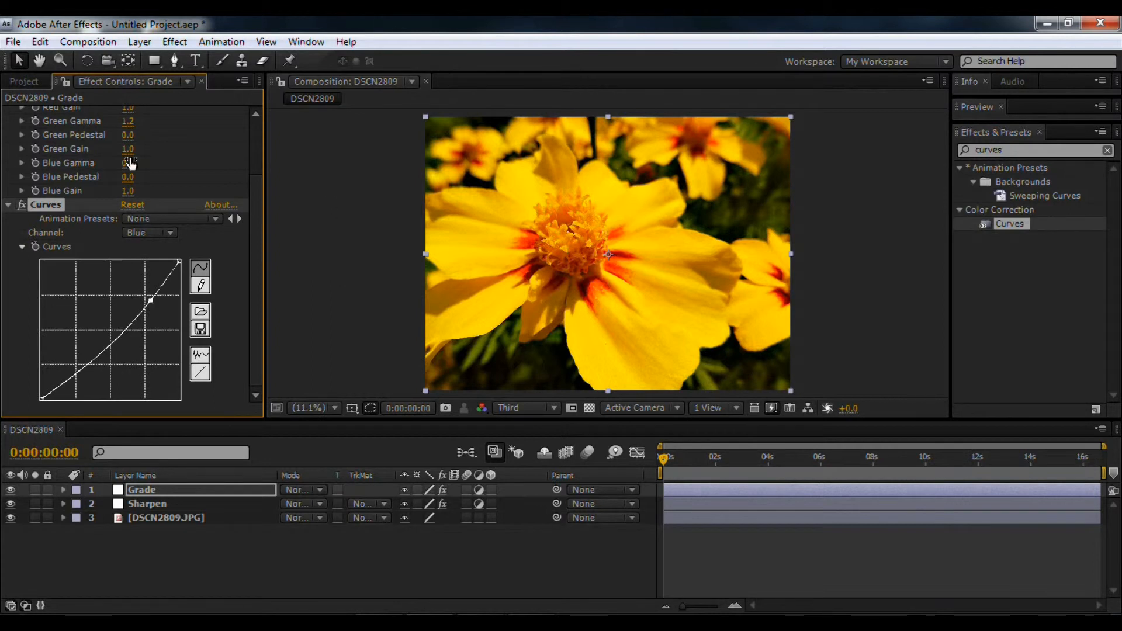
Step: Add the Hue/Saturation effect below Curves, set its Channel Control to Yellows and reduce Yellow Saturation to -11
click(134, 46)
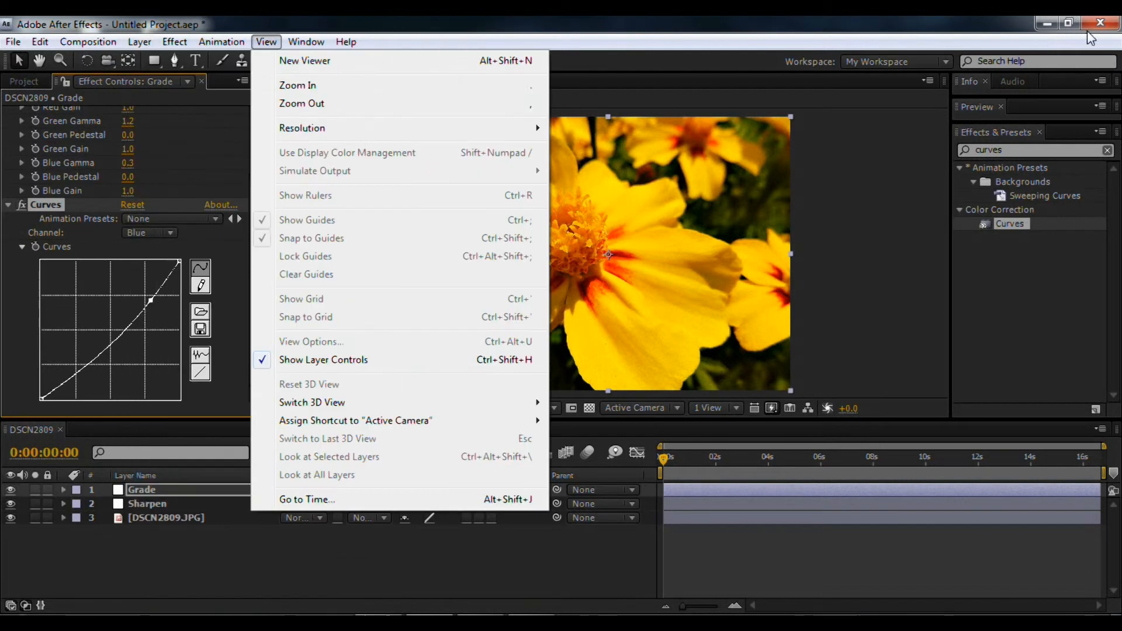
click(1005, 147)
double_click(1005, 147)
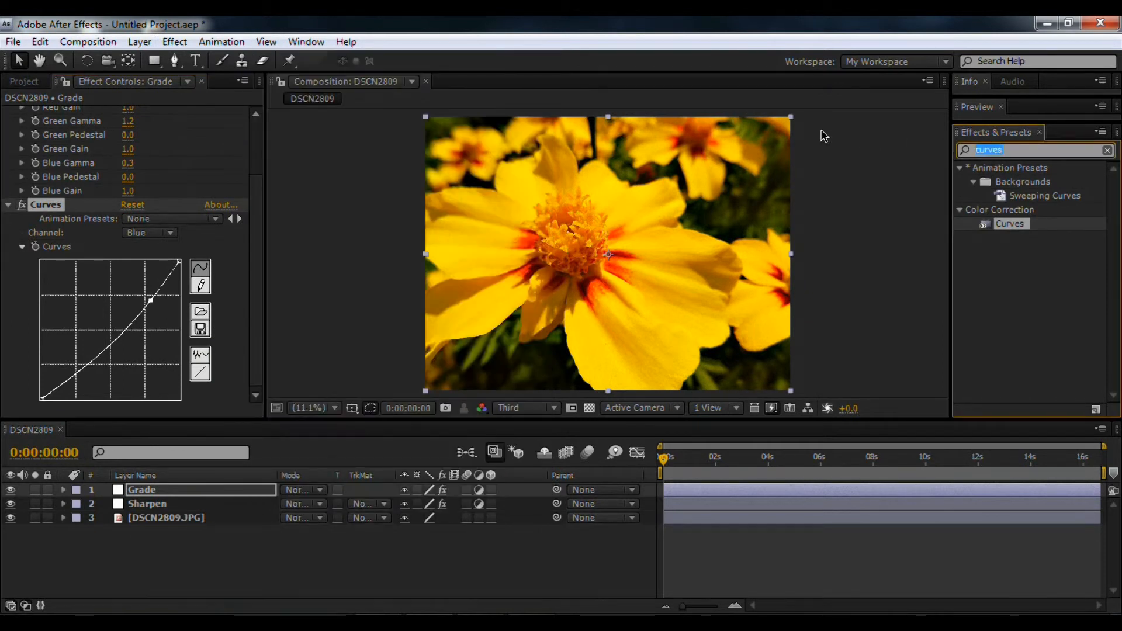
text(hue)
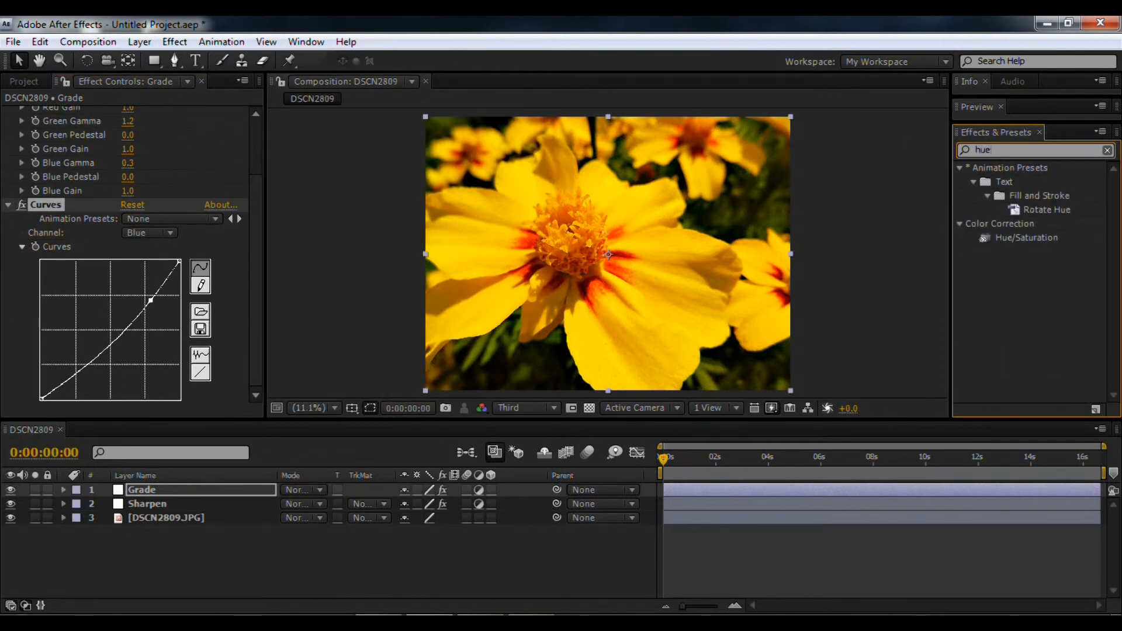
drag(1029, 238, 105, 351)
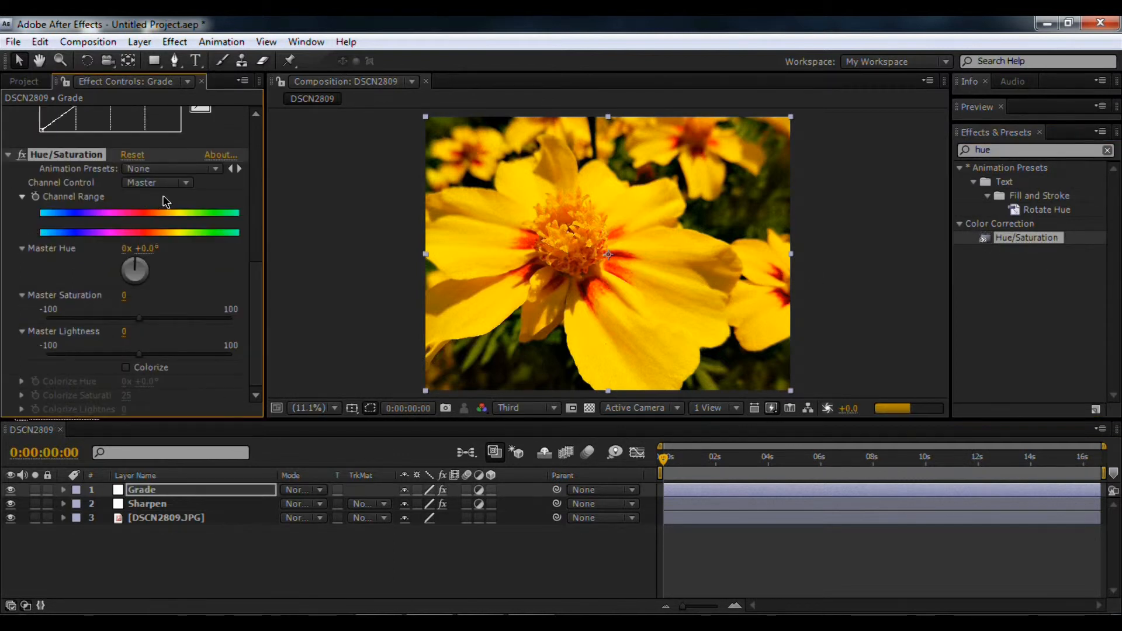
click(167, 180)
click(163, 220)
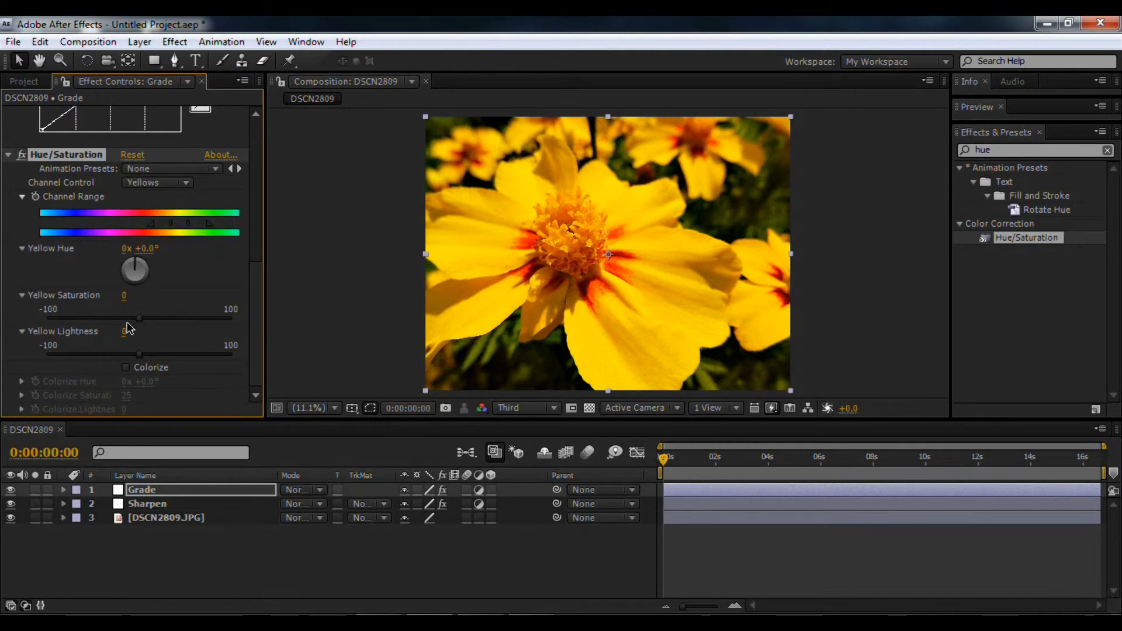
mouse_move(138, 319)
mouse_down()
mouse_move(118, 317)
mouse_move(129, 319)
mouse_up()
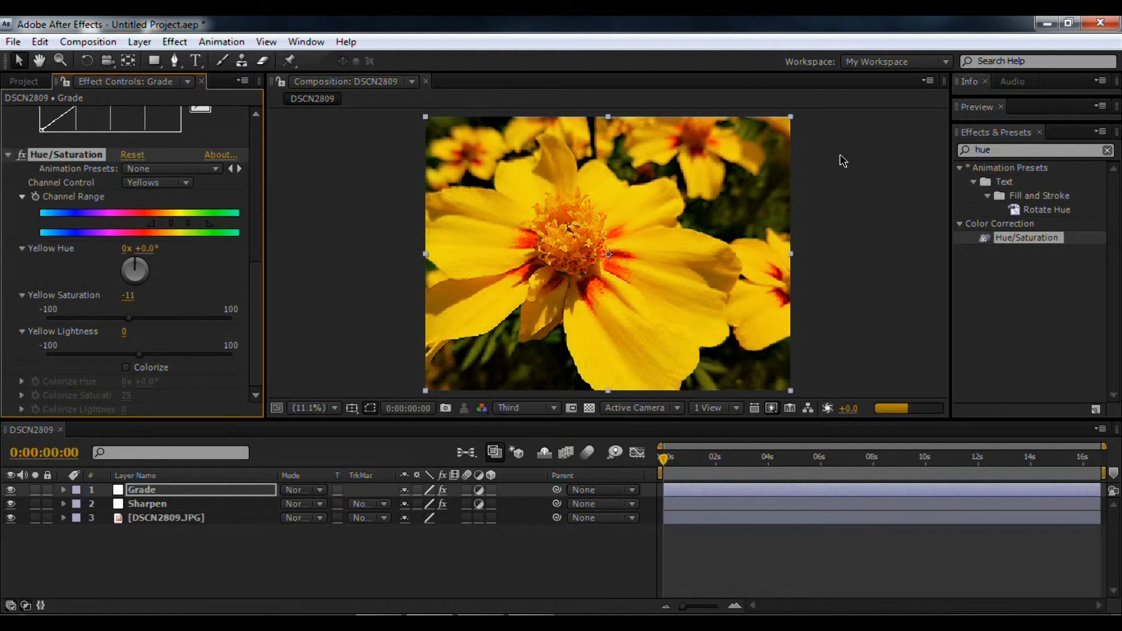
Step: Add a second Curves effect below Hue/Saturation and raise the upper part of its Blue channel curve
click(983, 151)
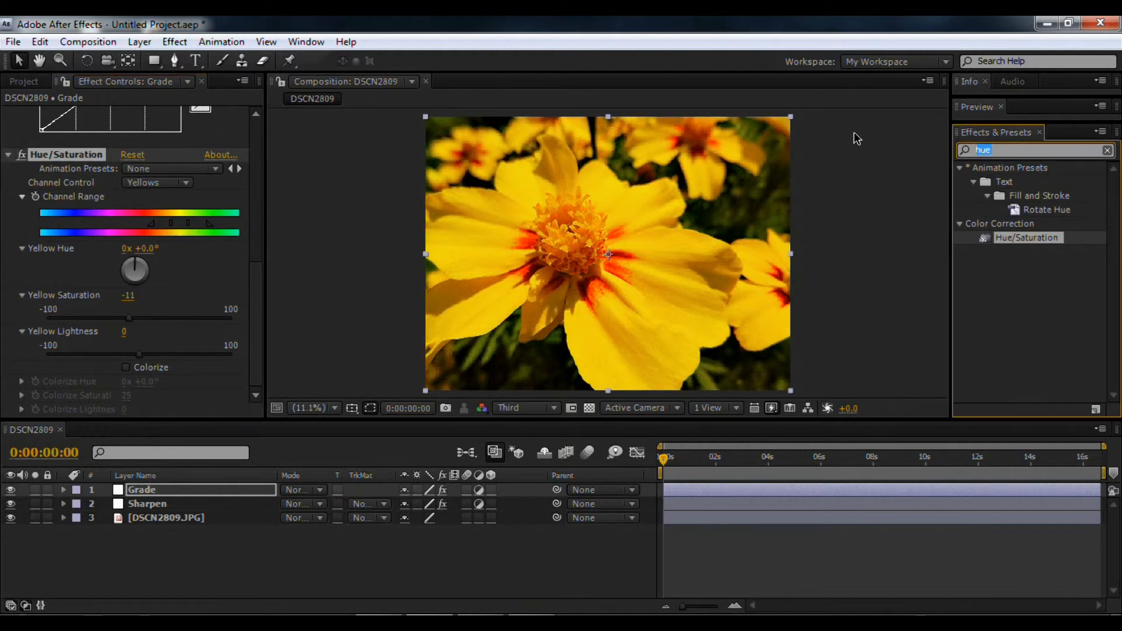
text(curves)
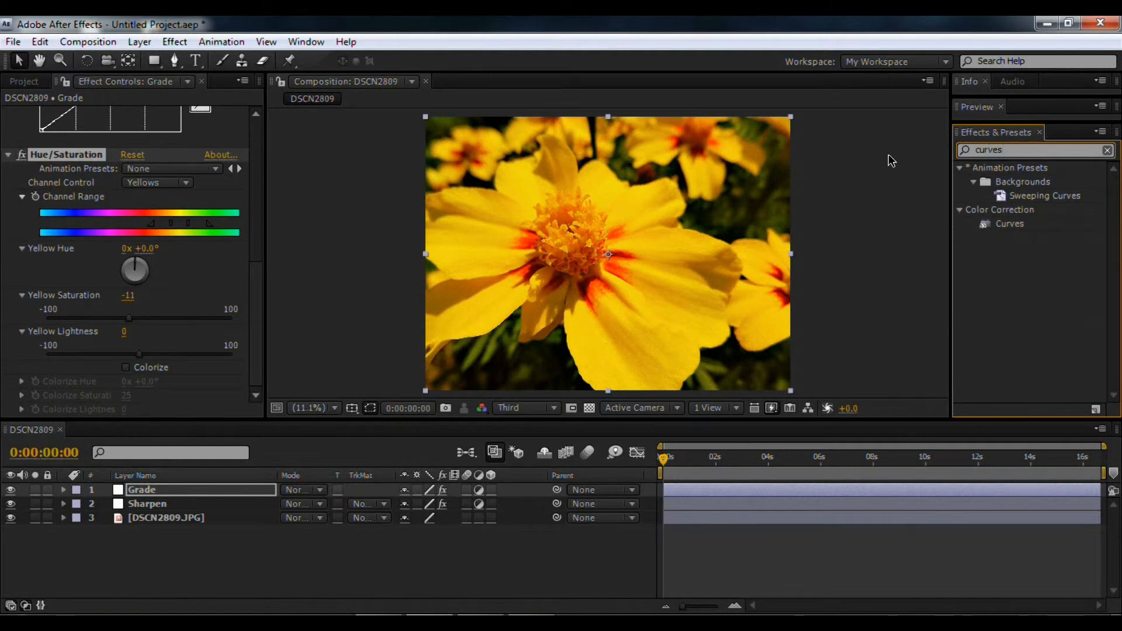
drag(1020, 225, 134, 416)
click(143, 233)
click(159, 292)
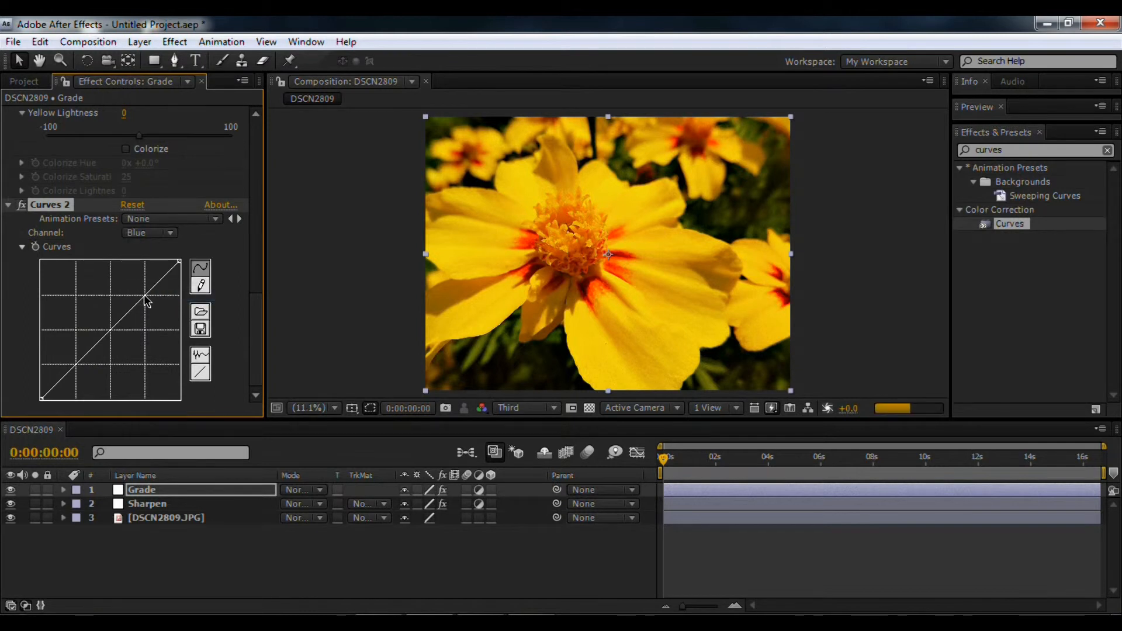
drag(144, 295, 140, 286)
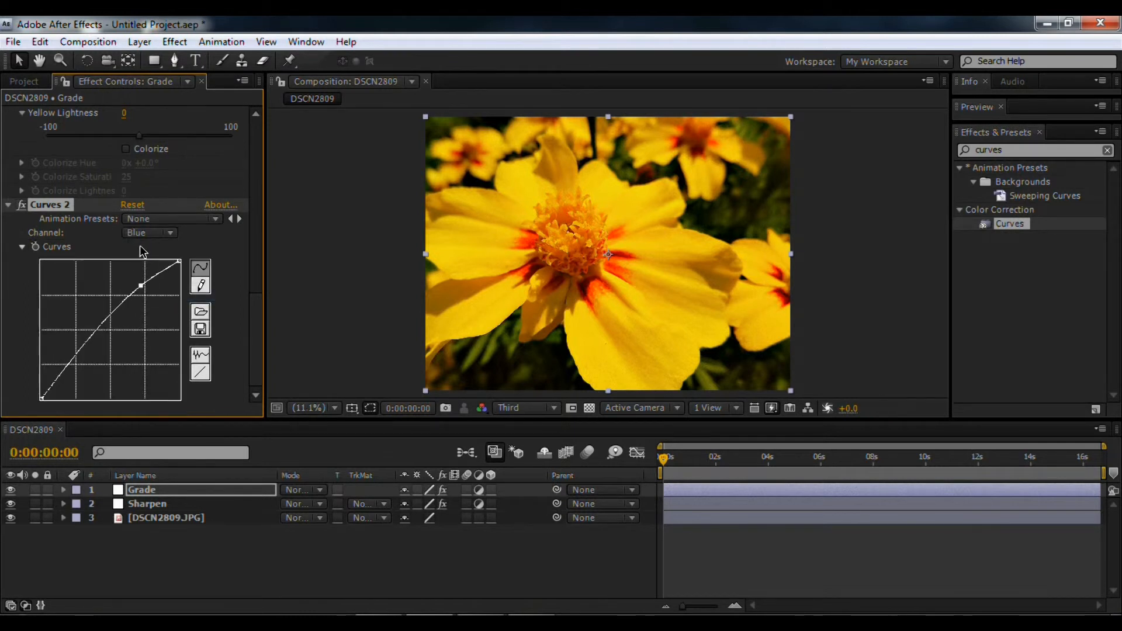
Step: Moderately lower the Red channel curve of Curves 2 with a point in its upper part
click(145, 232)
click(157, 198)
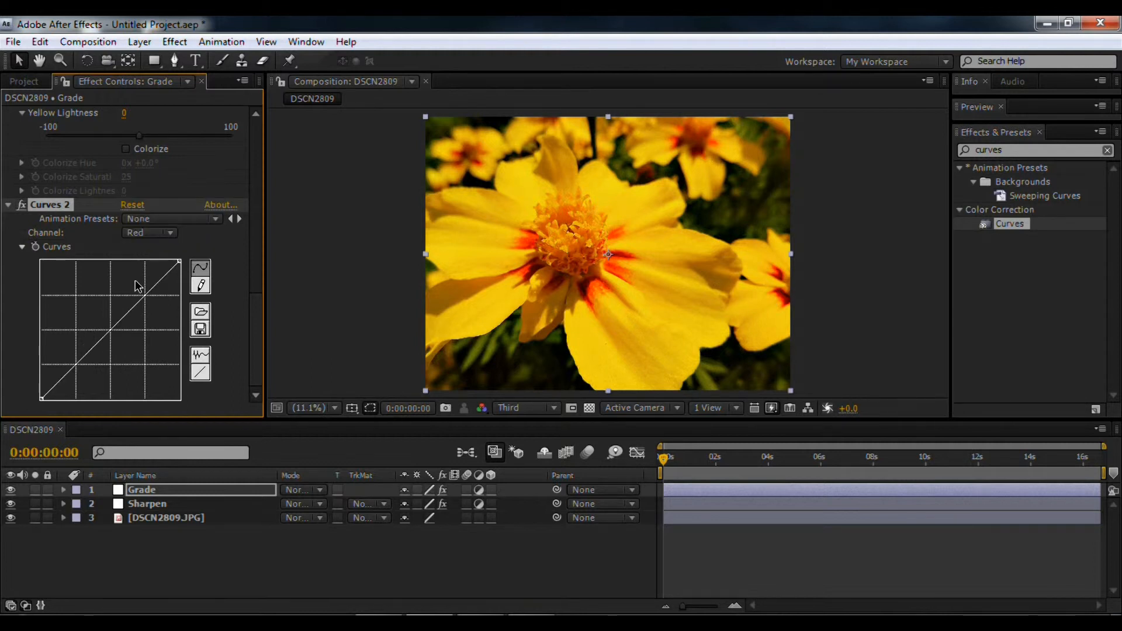
drag(146, 298, 155, 304)
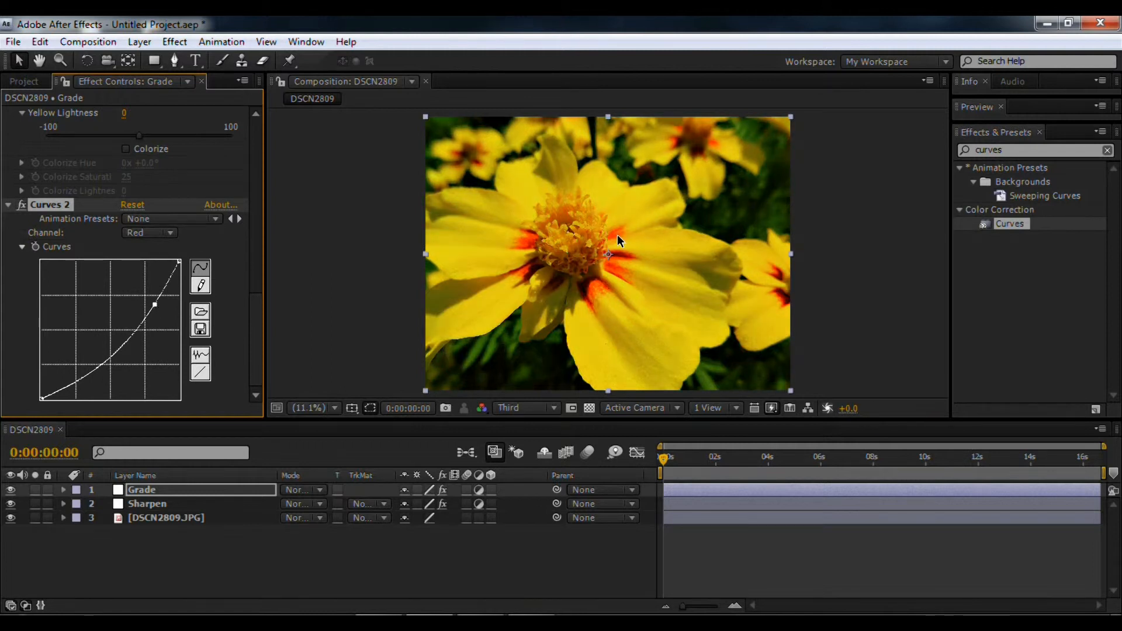
drag(155, 307, 152, 303)
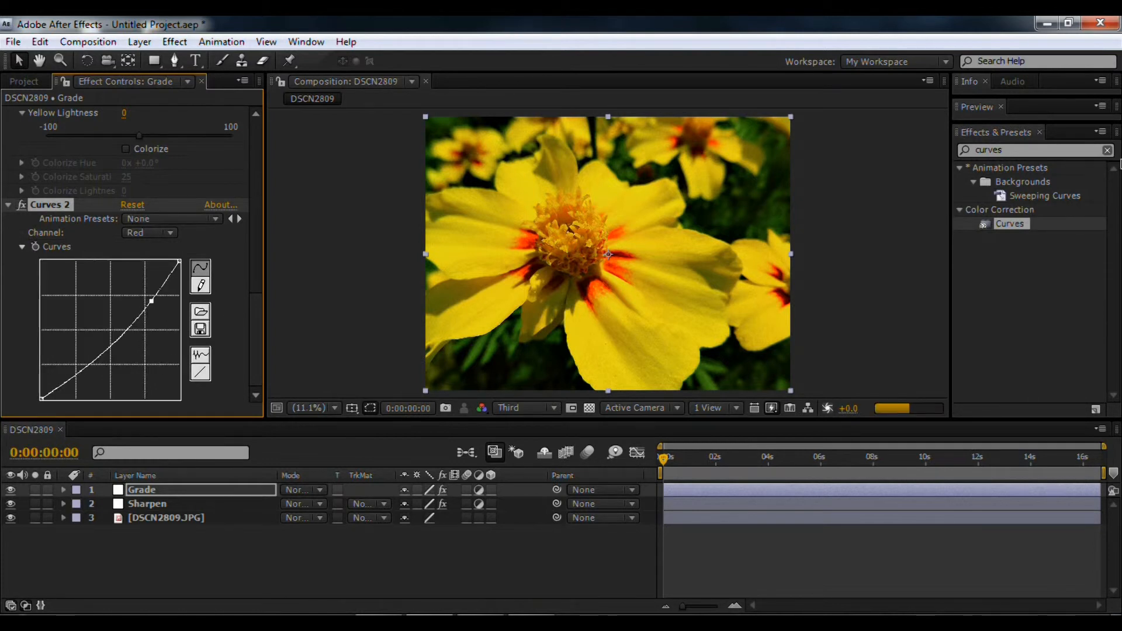
Step: Add a third Curves effect below Curves 2, slightly raise its Red channel curve and lower its Blue channel curve
drag(1001, 234, 114, 411)
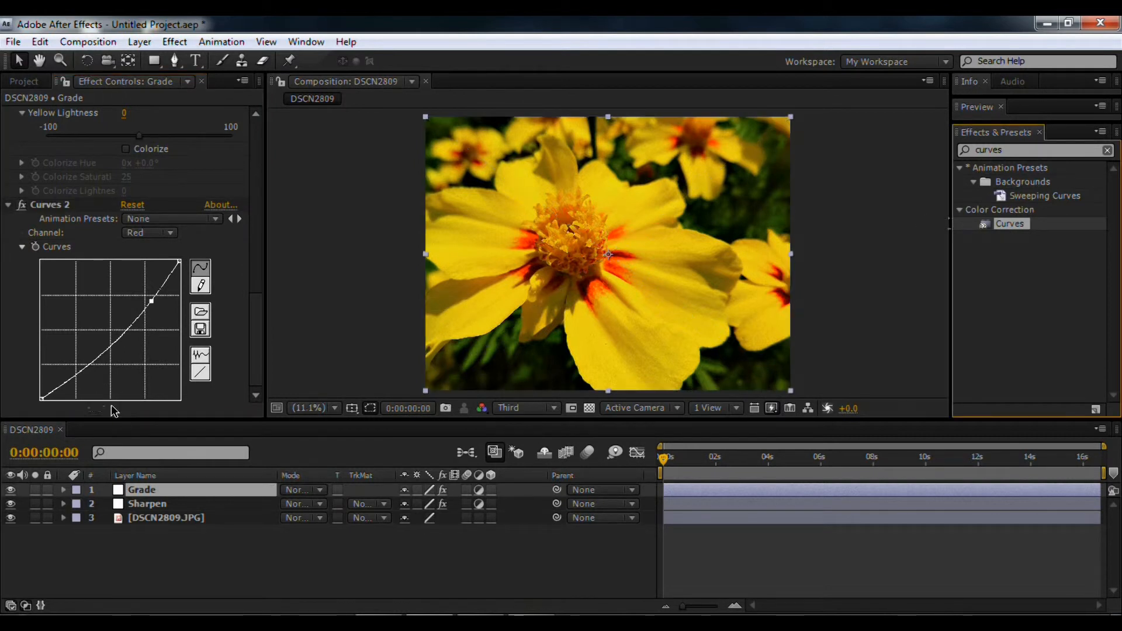
click(145, 234)
click(155, 255)
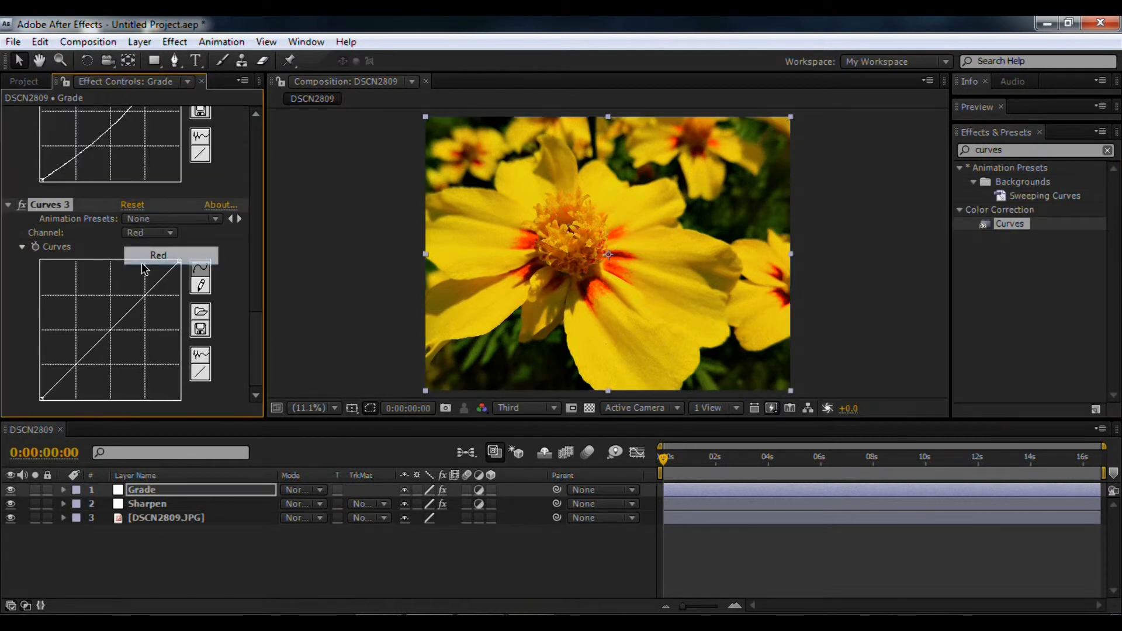
drag(141, 289, 141, 291)
click(142, 237)
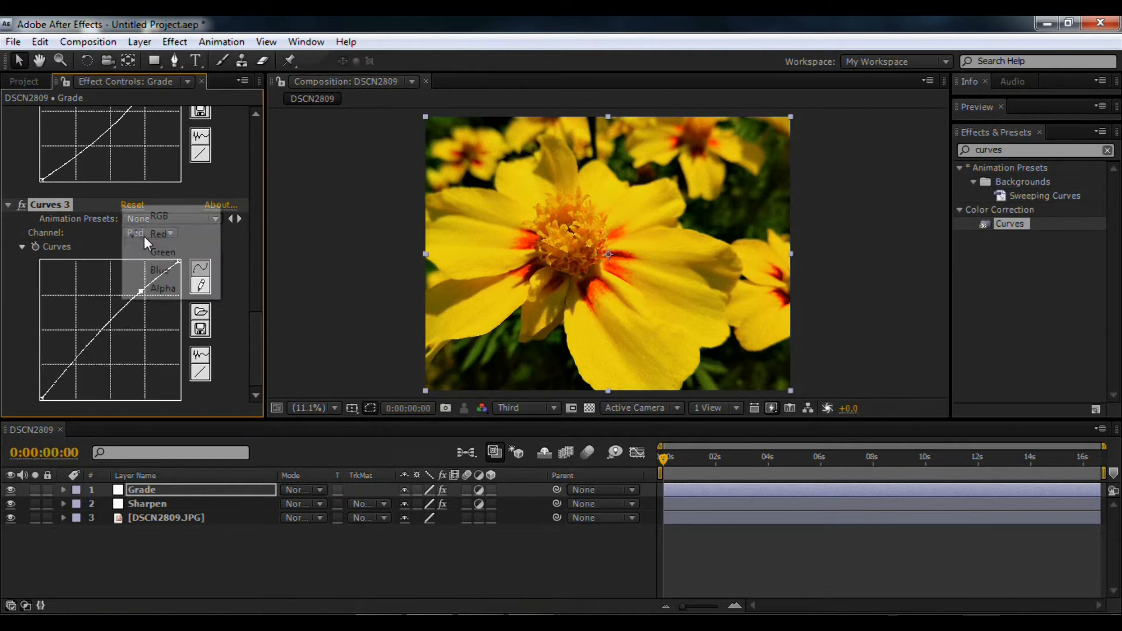
click(154, 272)
mouse_move(146, 299)
mouse_down()
mouse_move(154, 310)
mouse_move(152, 299)
mouse_up()
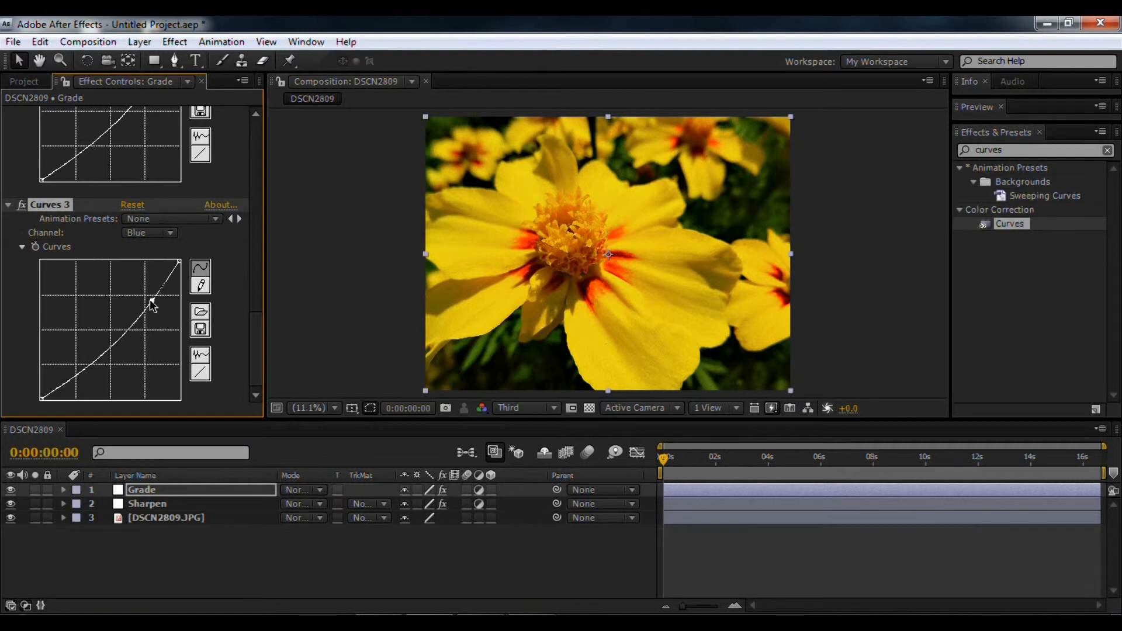
Step: Add a second Hue/Saturation effect below Curves 3 on the Grade layer and raise its Master Saturation to 62
click(999, 149)
text(hue)
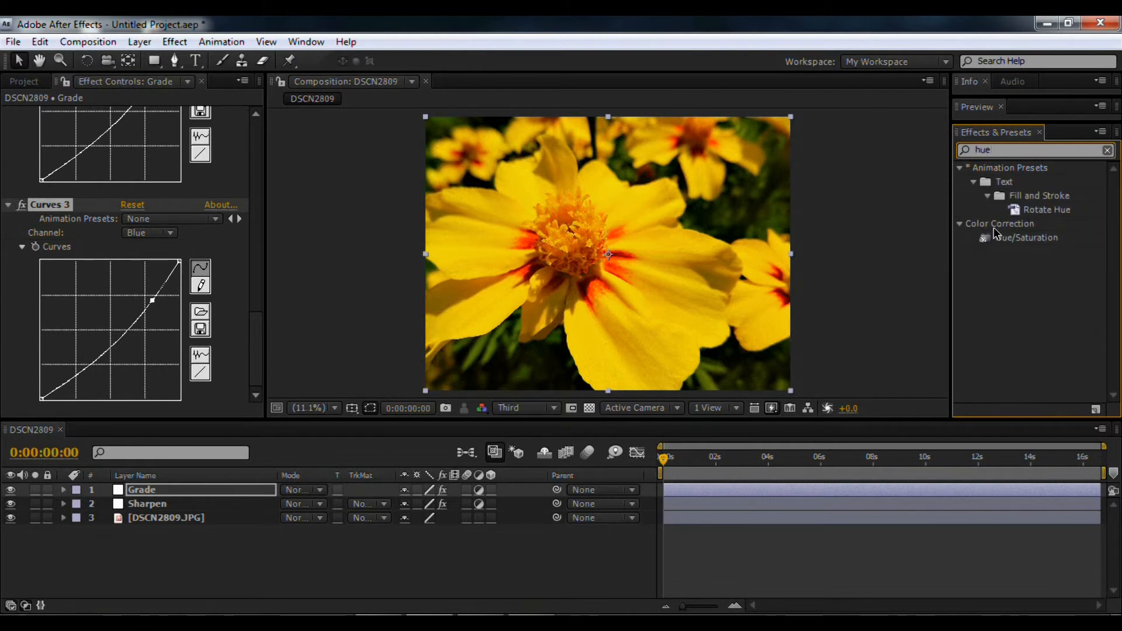
drag(999, 237, 179, 398)
scroll(173, 369, down, 3)
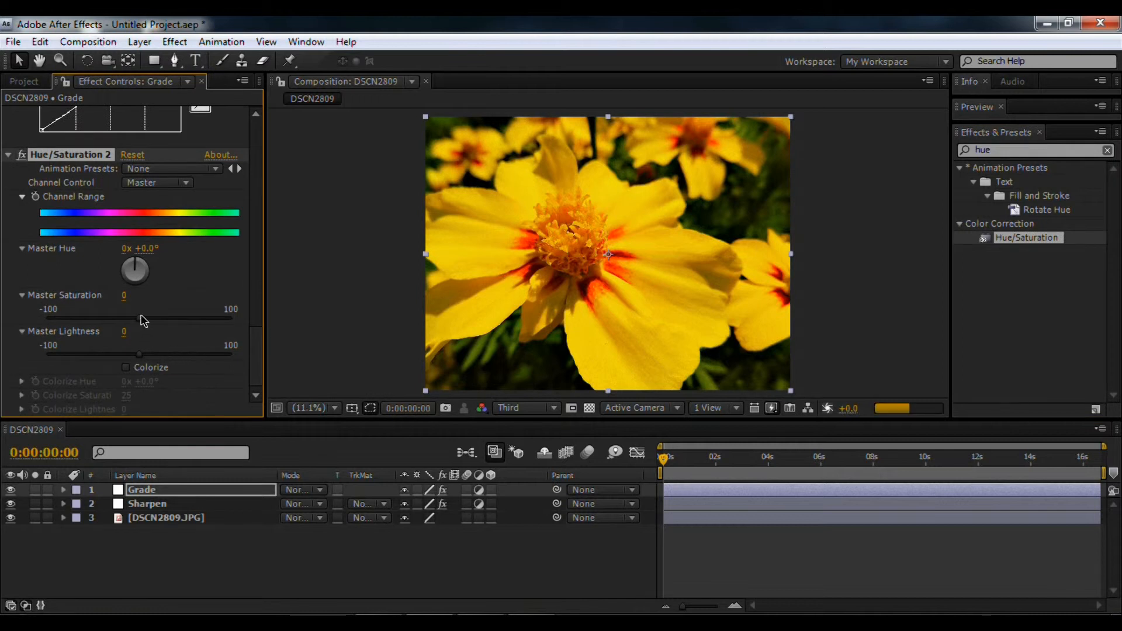
click(186, 318)
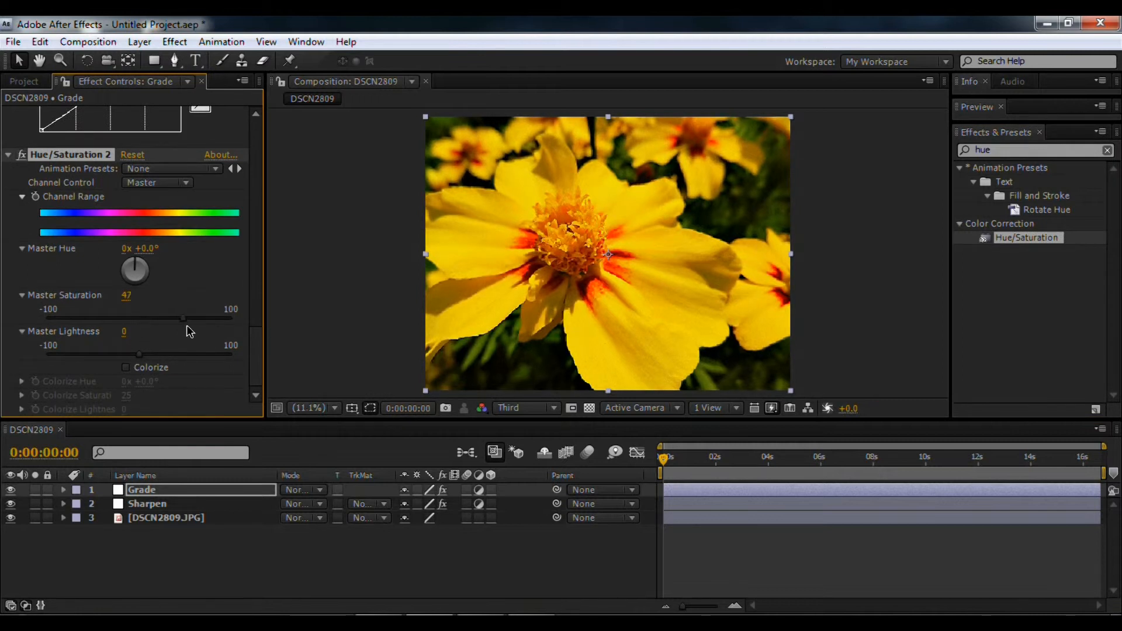
click(197, 325)
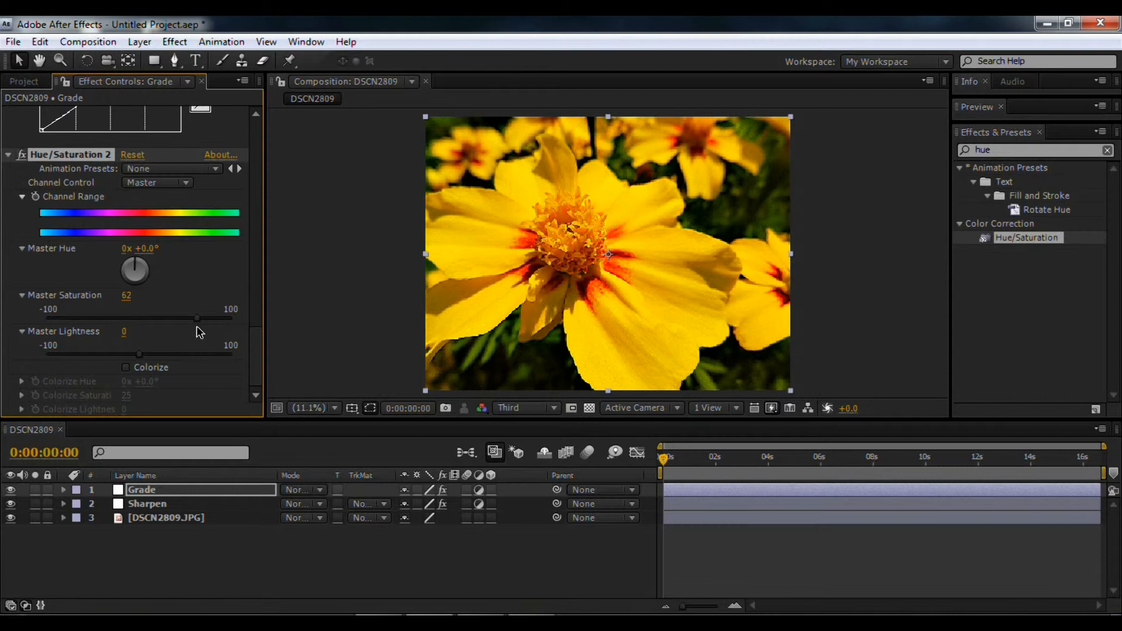
Step: In Hue/Saturation 2, set Yellow Saturation to 21 and Green Saturation to 31
click(173, 184)
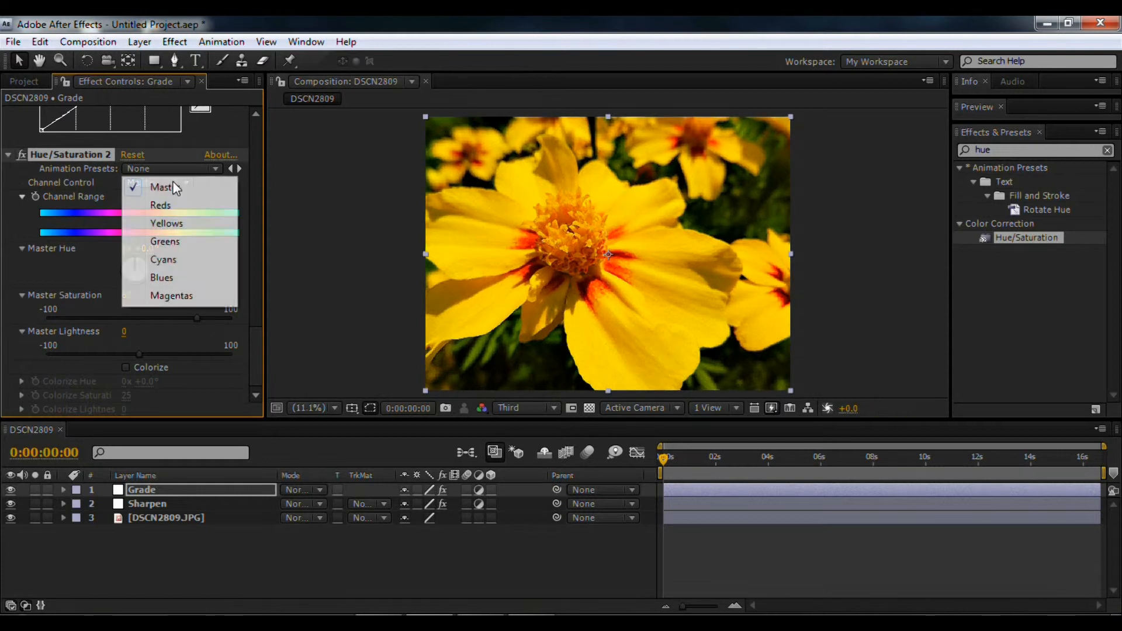
click(168, 225)
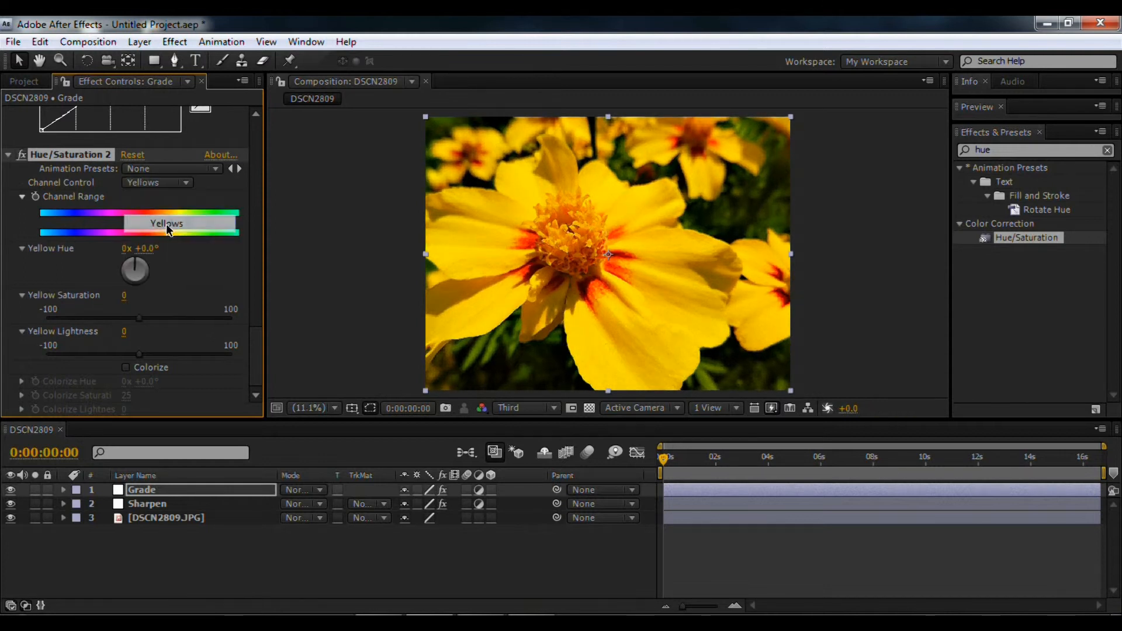
drag(140, 320, 166, 324)
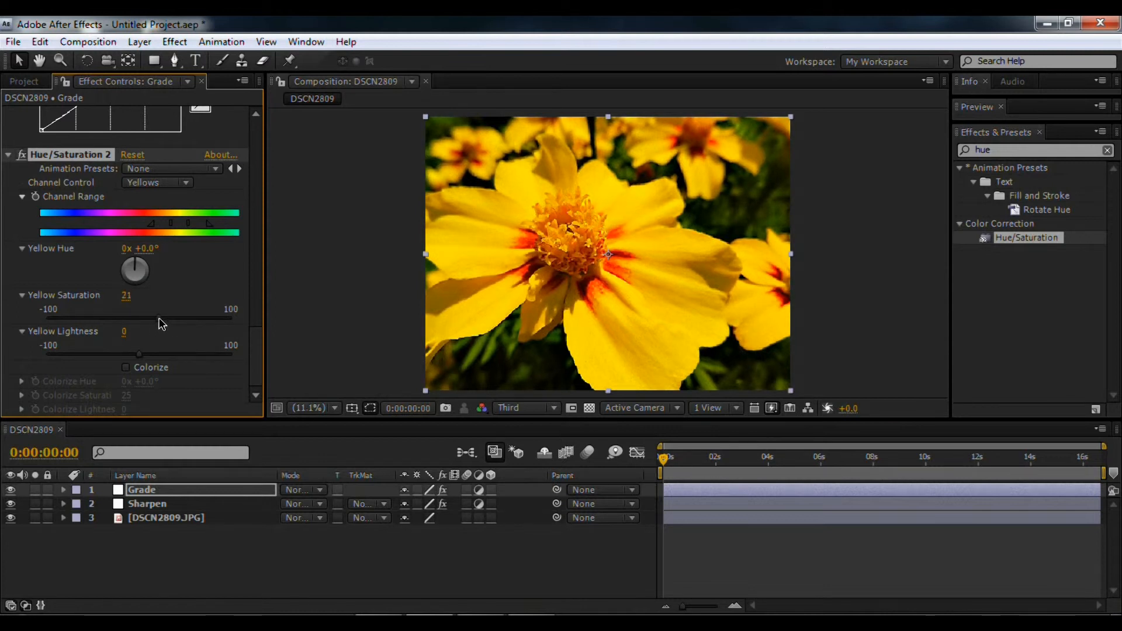
click(155, 182)
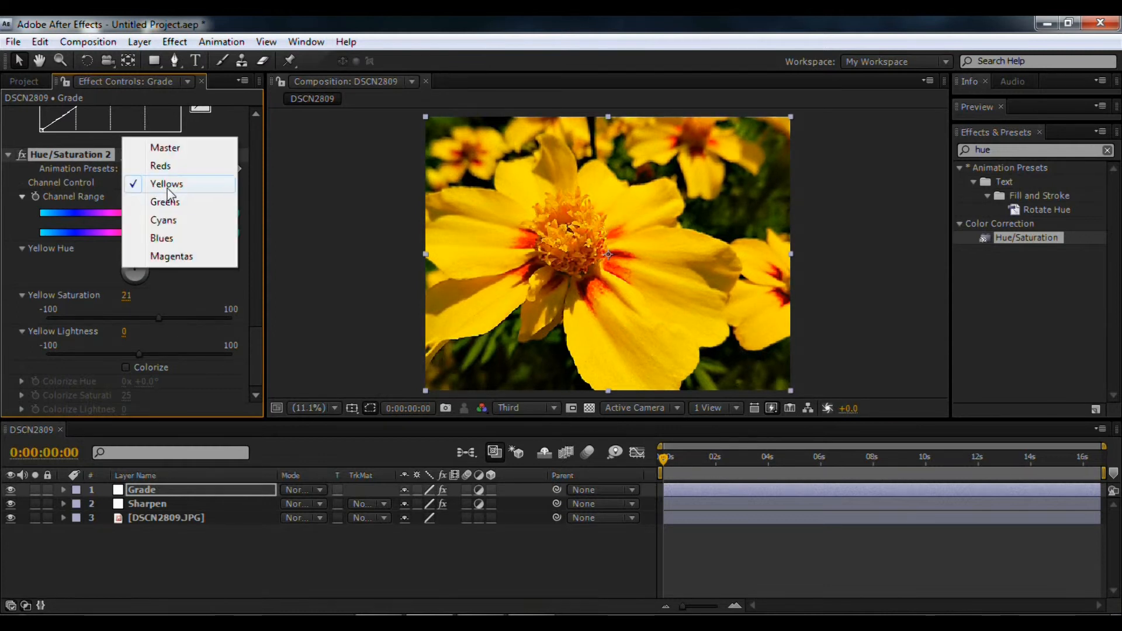
click(166, 202)
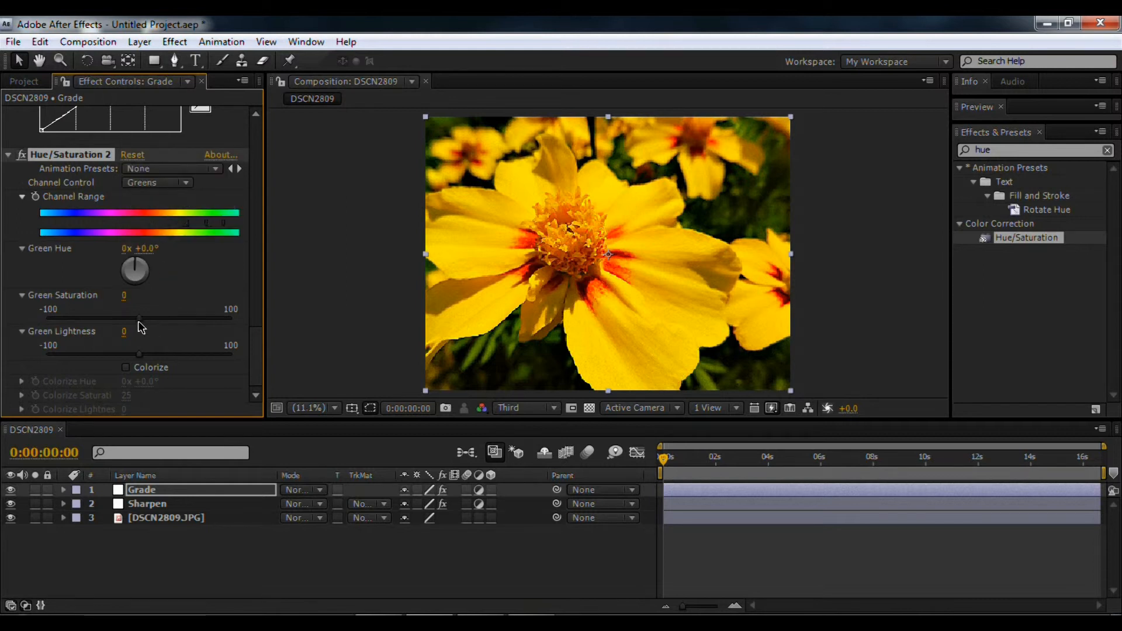
drag(138, 321, 167, 320)
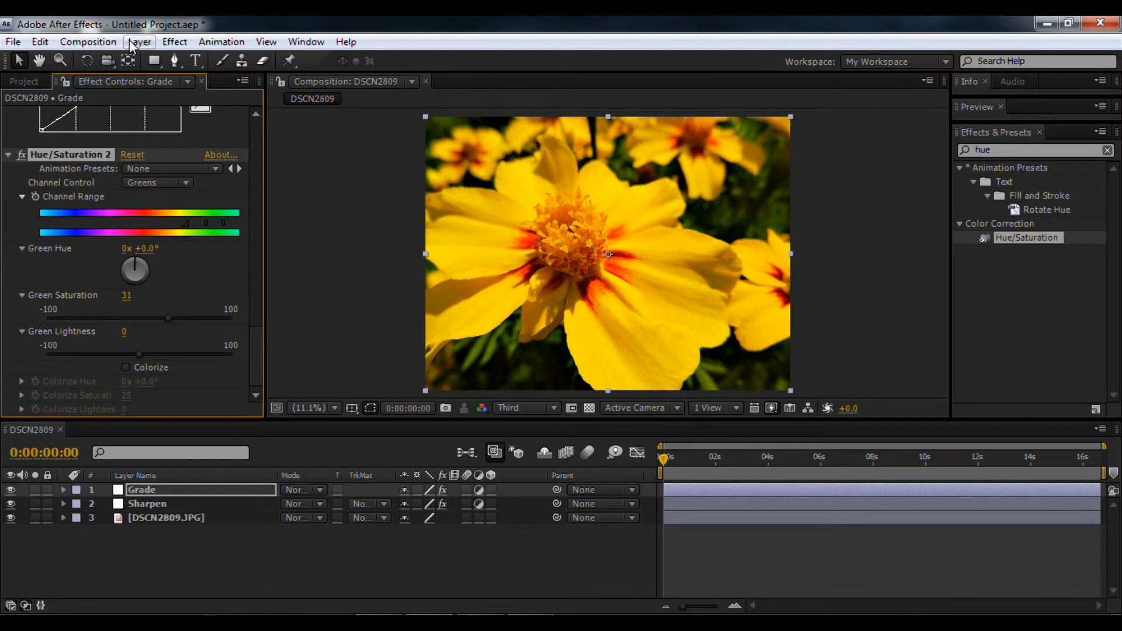
Step: Collapse all effects on the Grade layer and compare the image with the layer hidden and shown
click(8, 155)
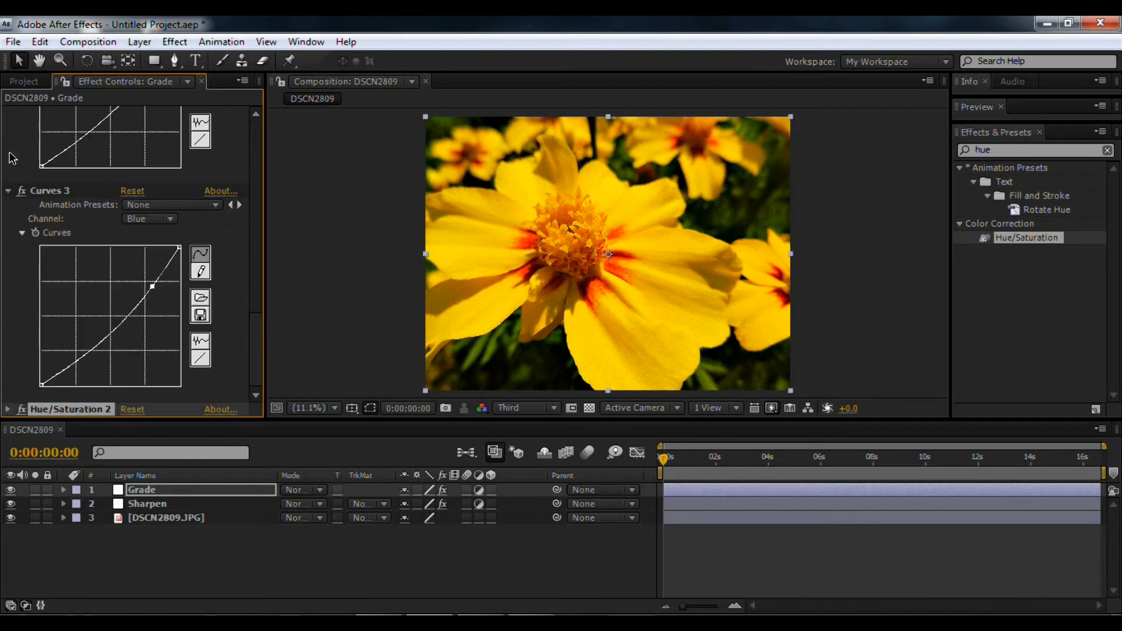
click(7, 193)
click(8, 175)
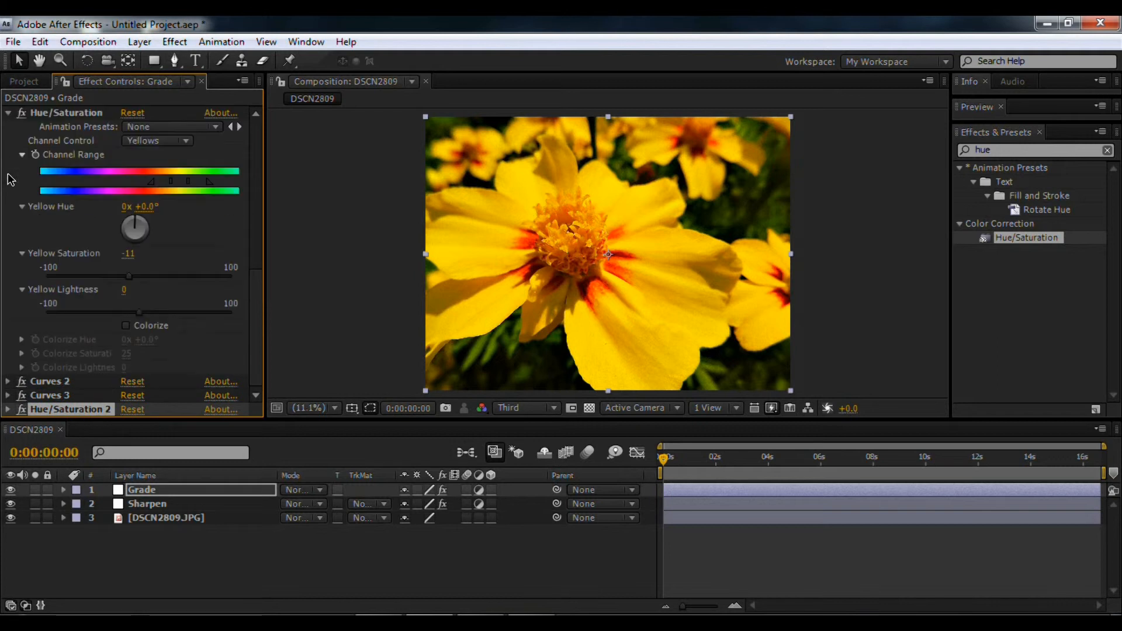
click(7, 112)
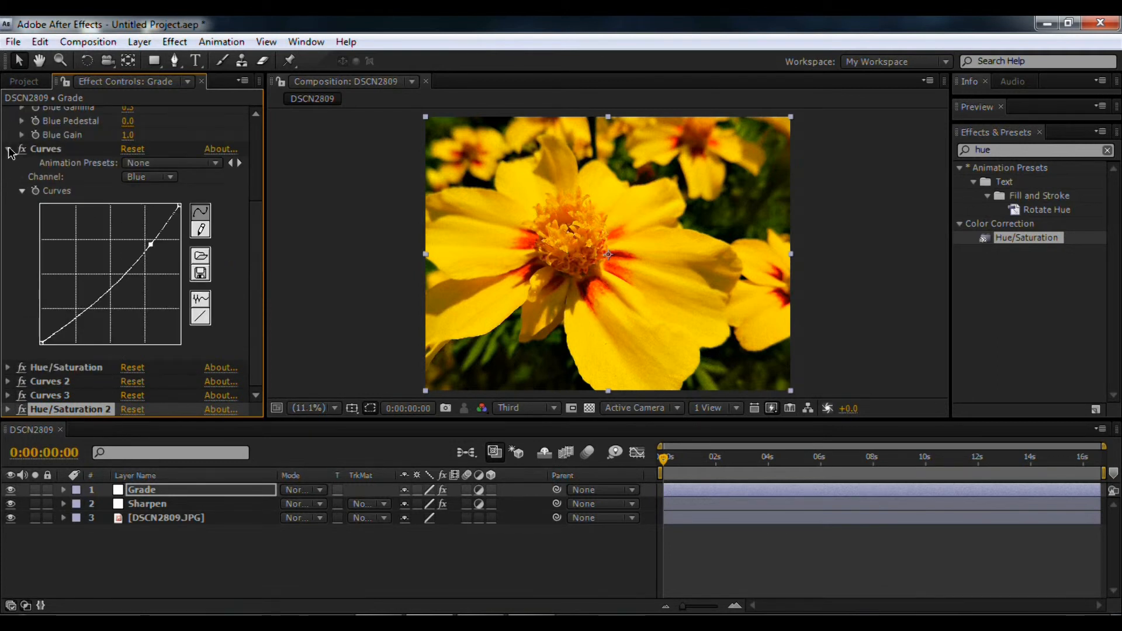
click(9, 149)
click(8, 112)
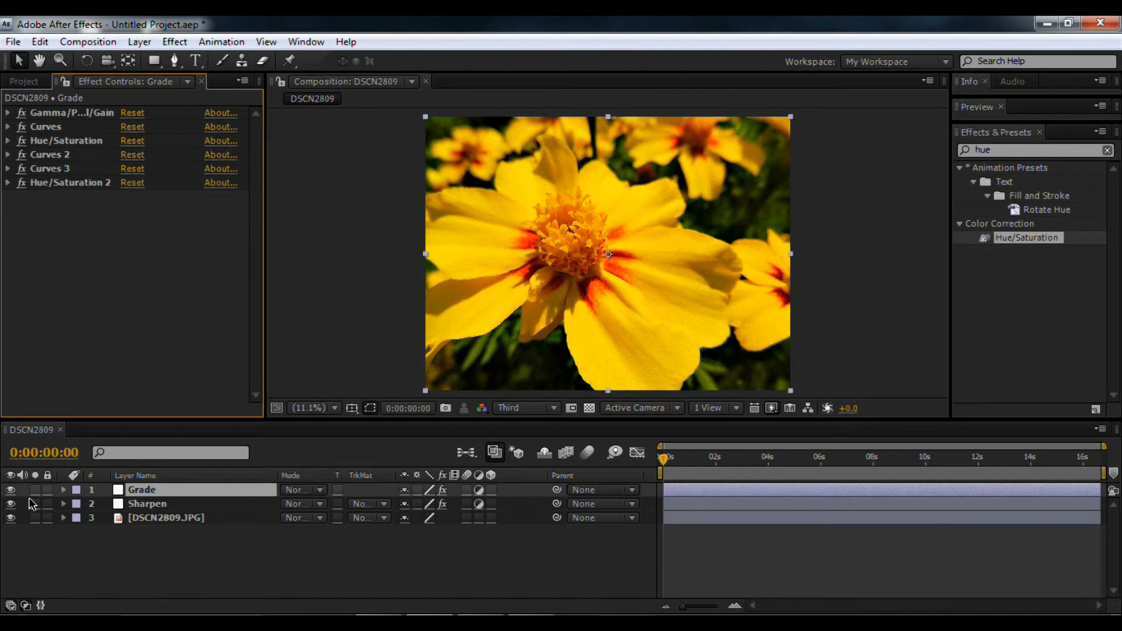
click(11, 491)
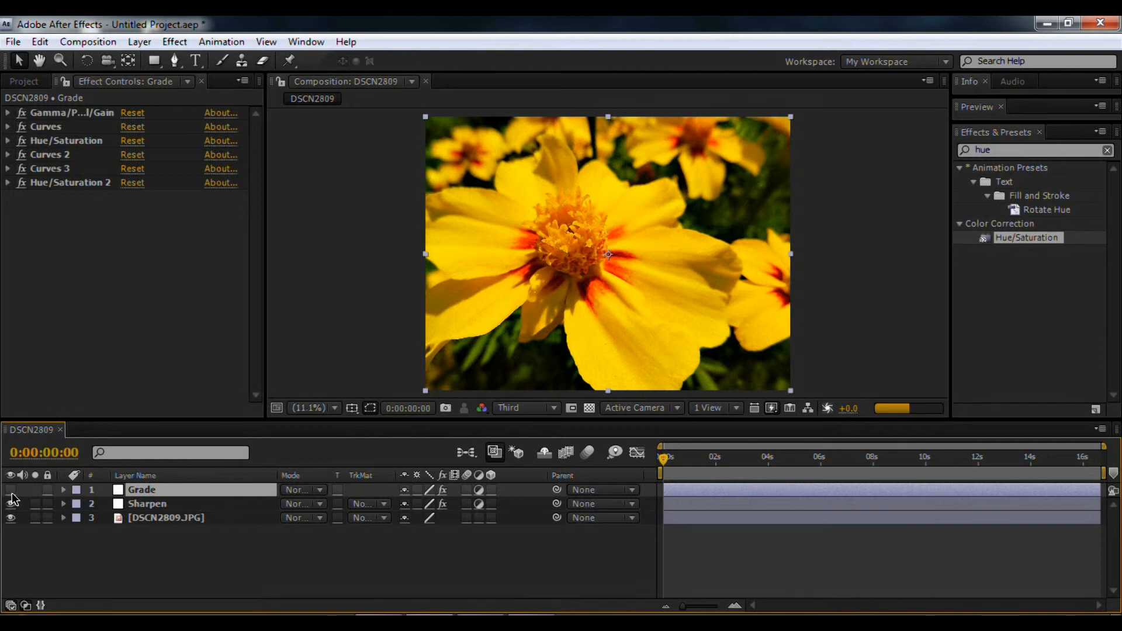
click(11, 491)
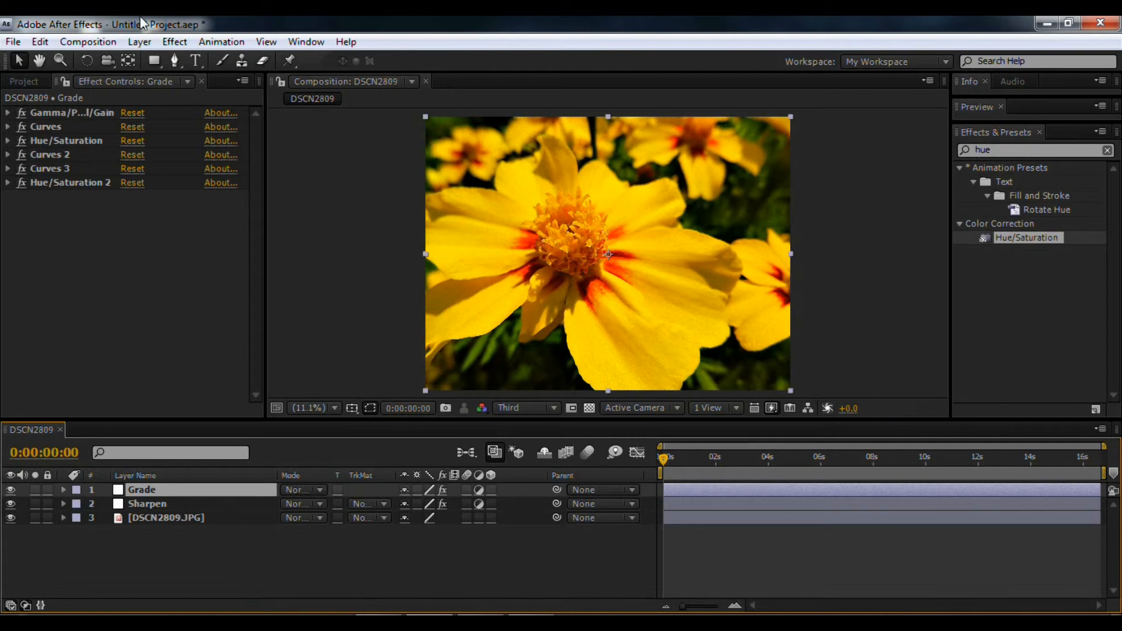
Step: Create a new adjustment layer above Grade and name it Viggy
click(175, 42)
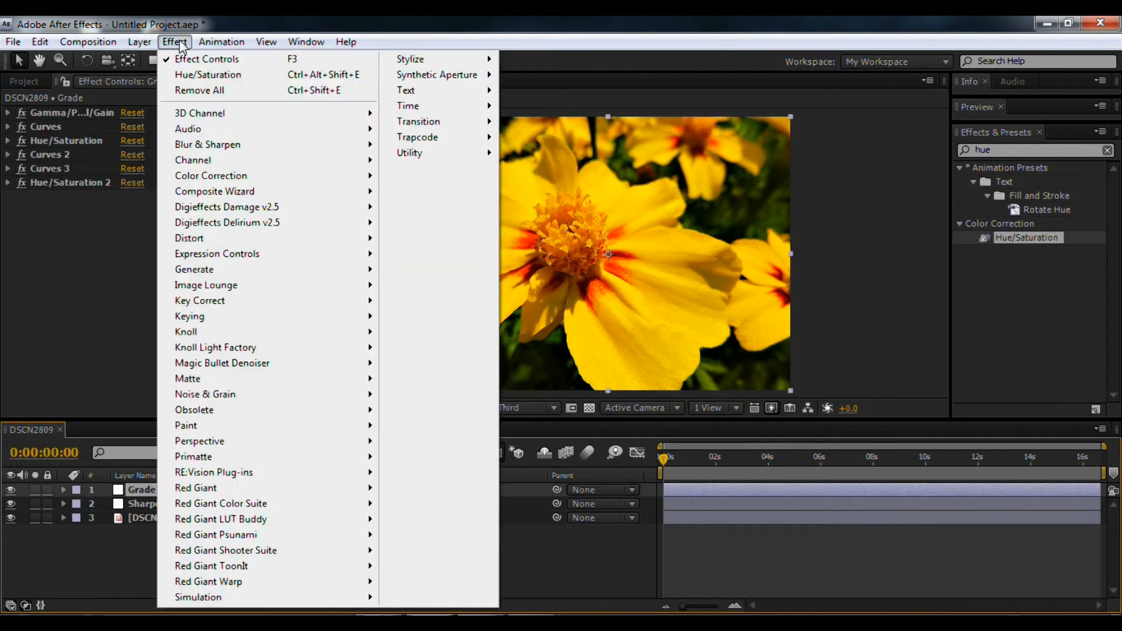
mouse_move(161, 60)
click(504, 170)
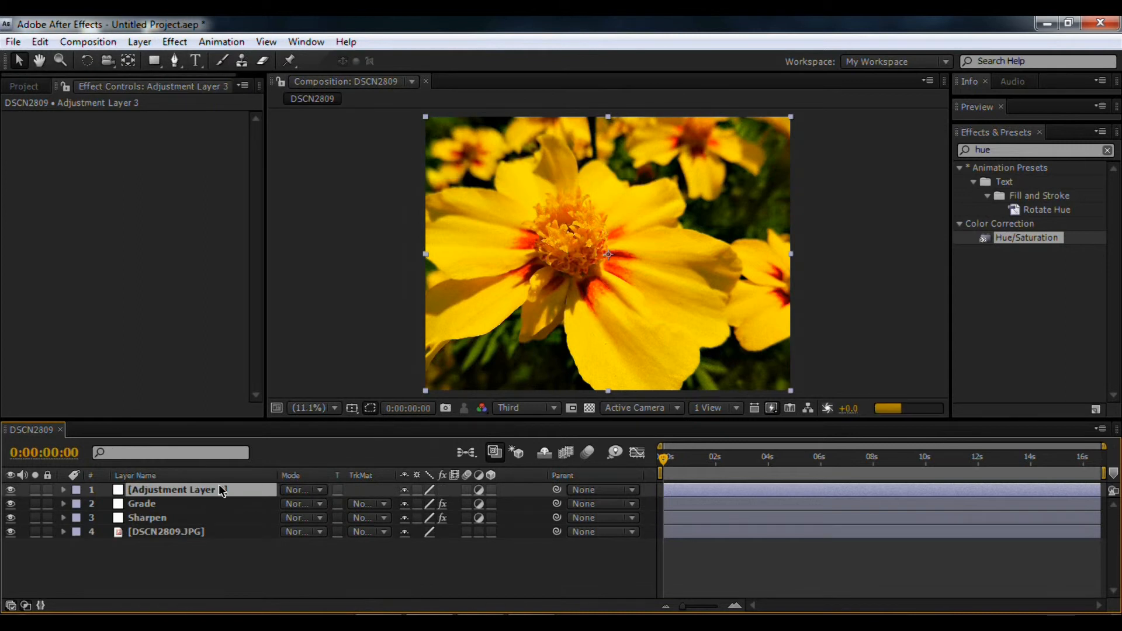
key(Return)
text(Vigg)
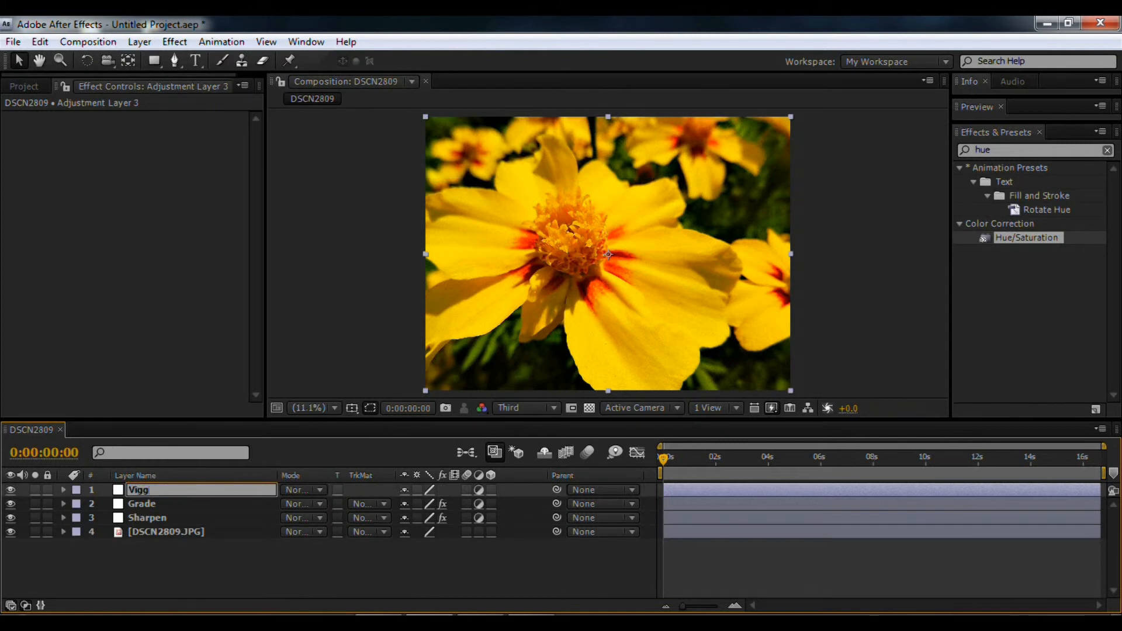
text(y)
key(Return)
Step: Apply the MisFire Vignette effect to the Viggy layer and set its Size to 79.3
click(1012, 135)
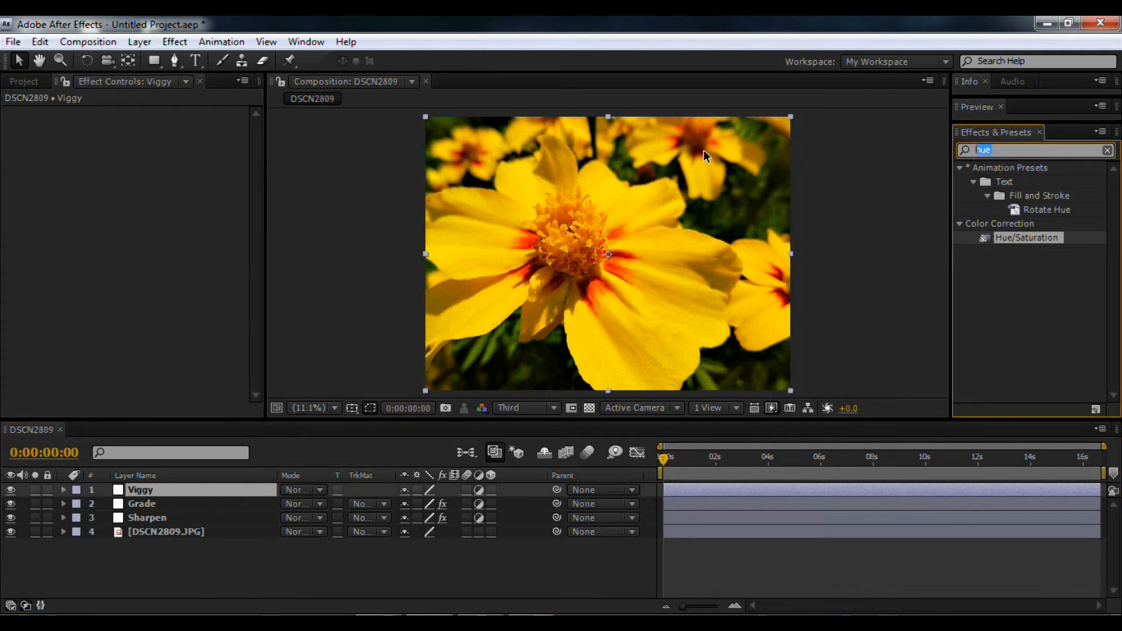
text(vig)
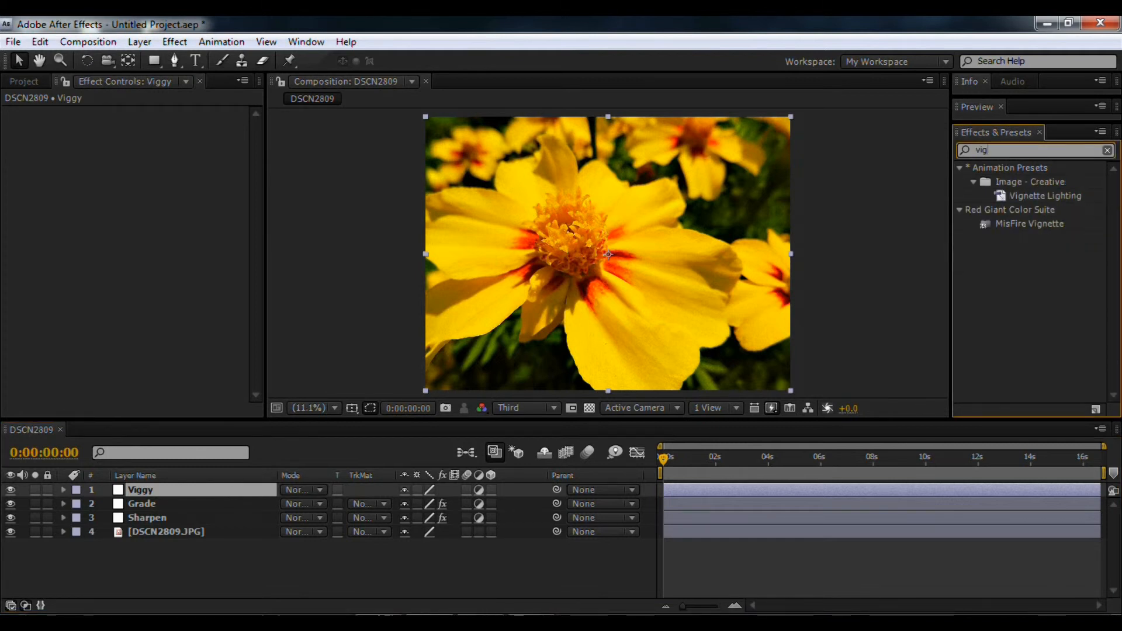
drag(1032, 225, 91, 147)
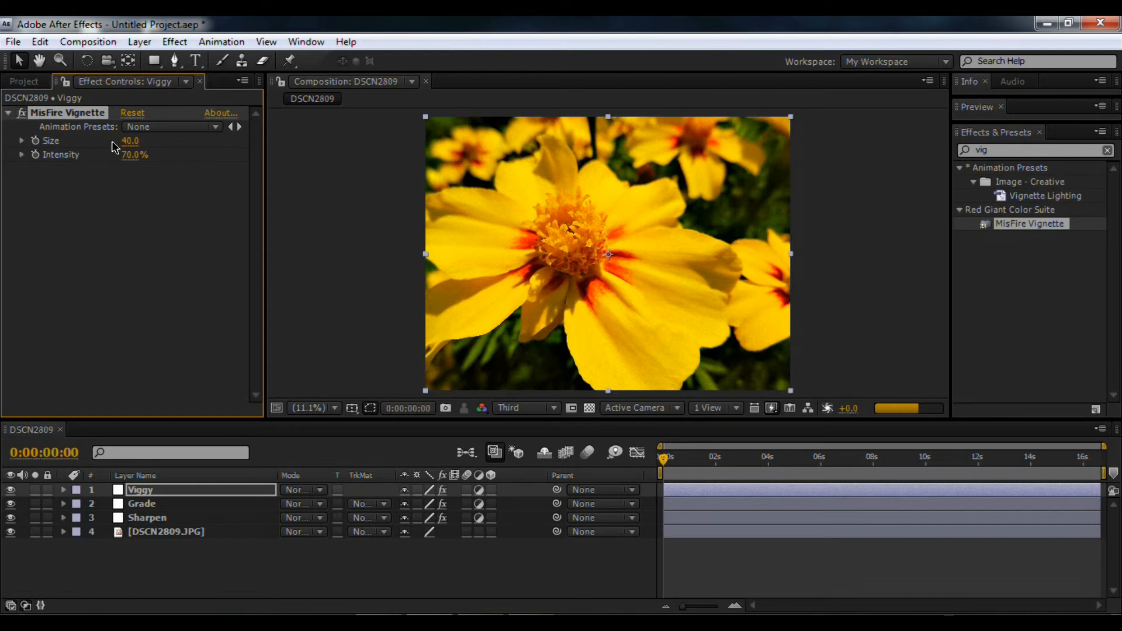
drag(131, 141, 453, 129)
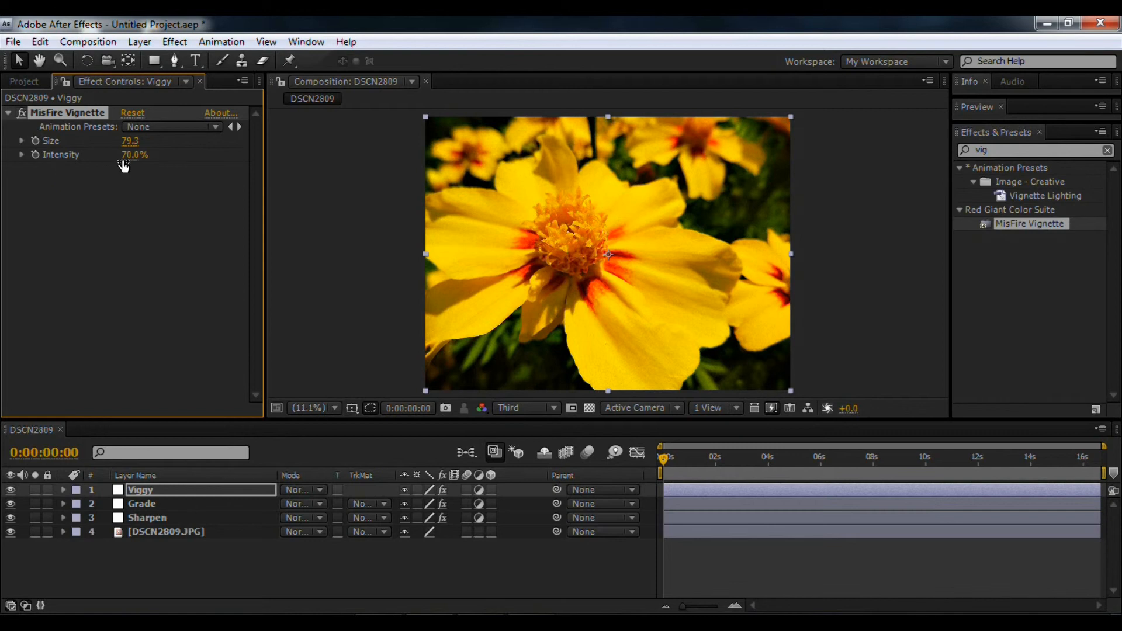
Step: Try an Intensity of 100% on the MisFire Vignette and set it back to 70%
drag(130, 156, 325, 143)
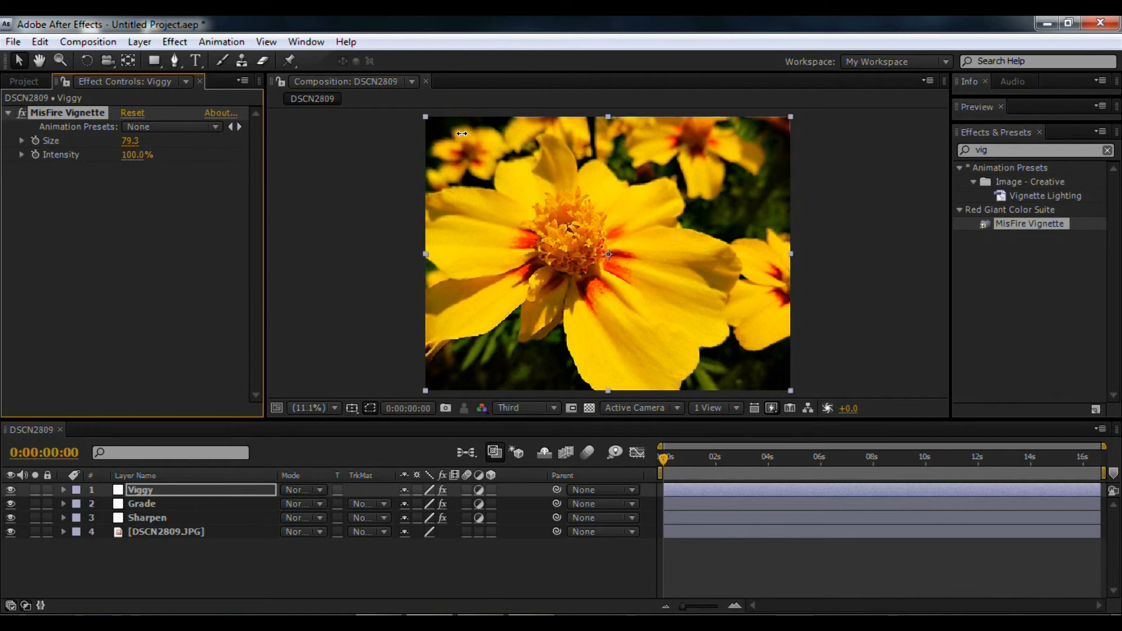
click(128, 155)
text(70)
key(Return)
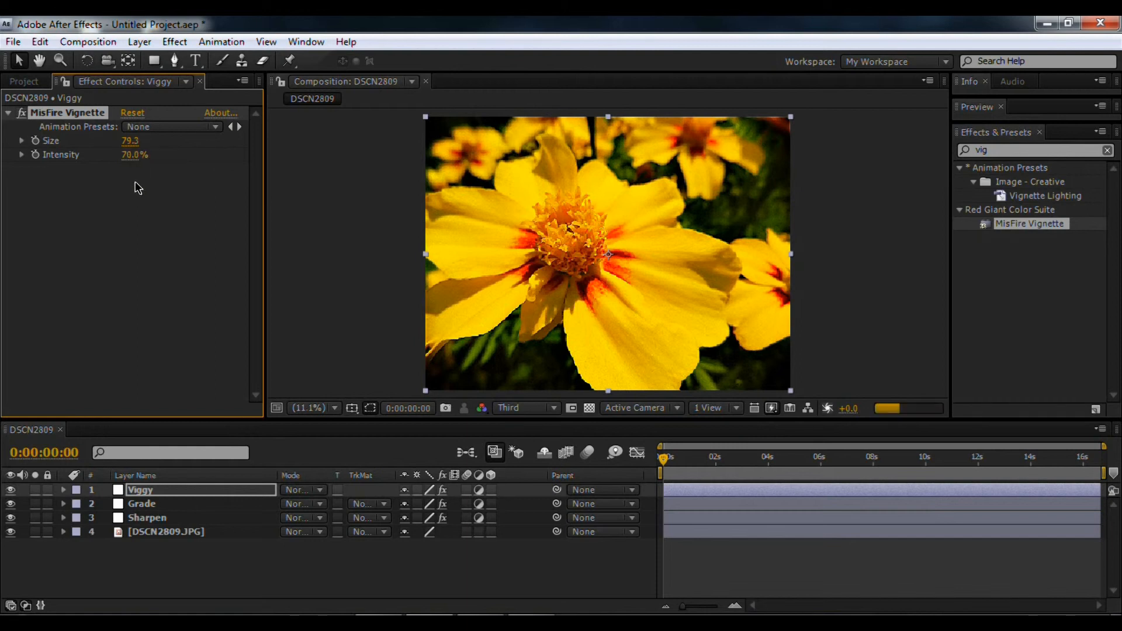
Step: Collapse the Unsharp Mask, Unsharp Mask 2 and Sharpen effects on the Sharpen layer
click(157, 522)
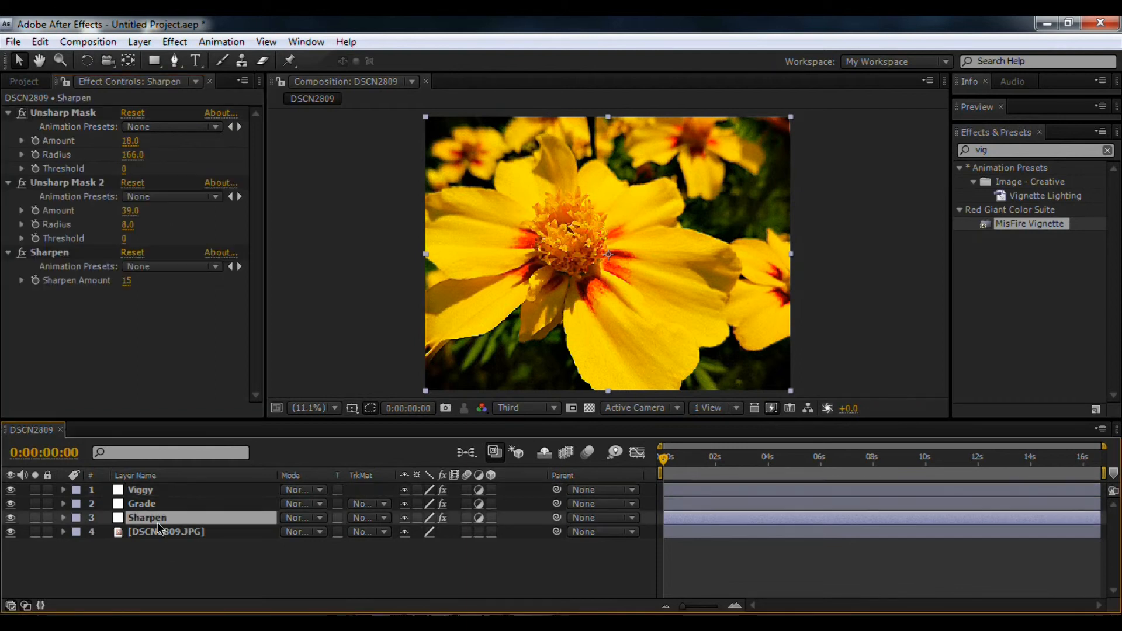
click(11, 118)
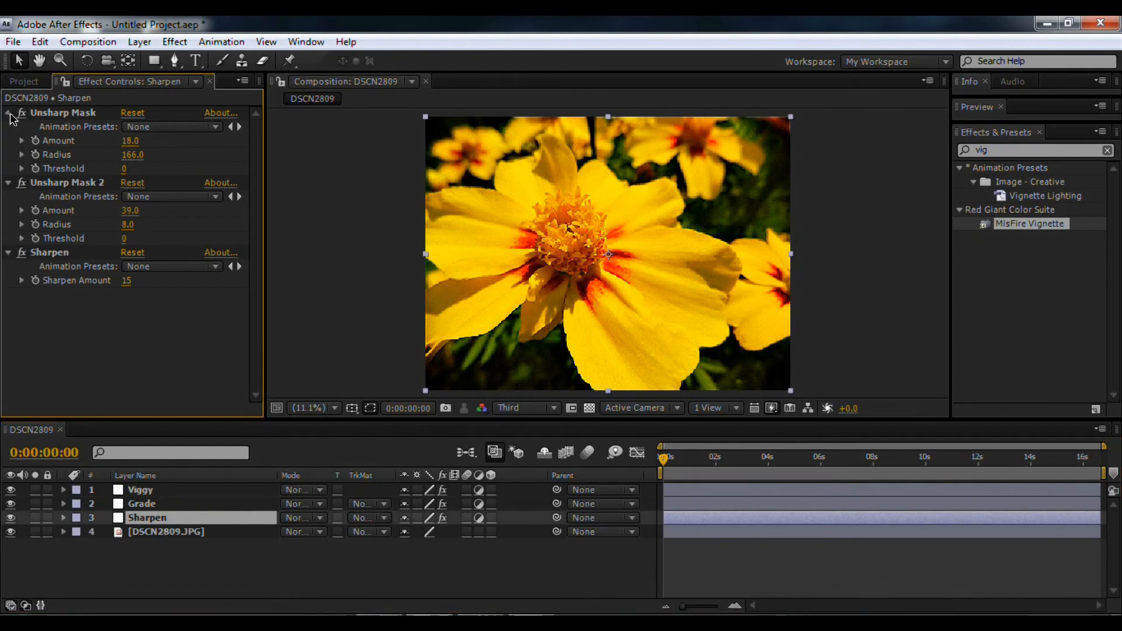
click(8, 112)
click(8, 127)
click(9, 141)
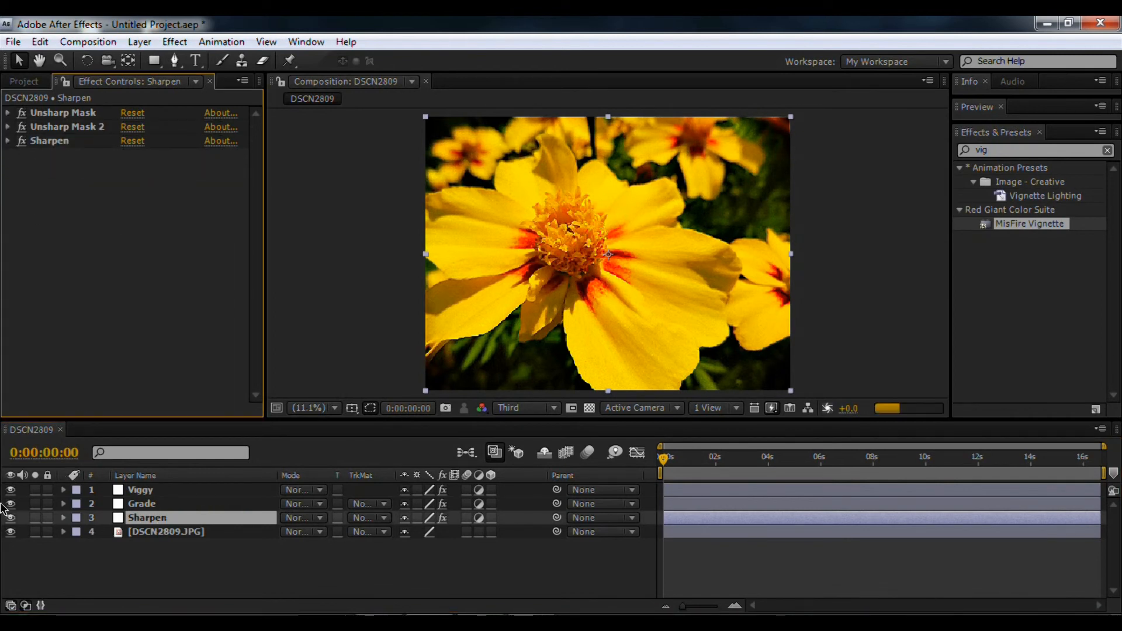
Step: Try a Levels effect below Hue/Saturation 2 on the Grade layer with Input Black at 20
click(140, 504)
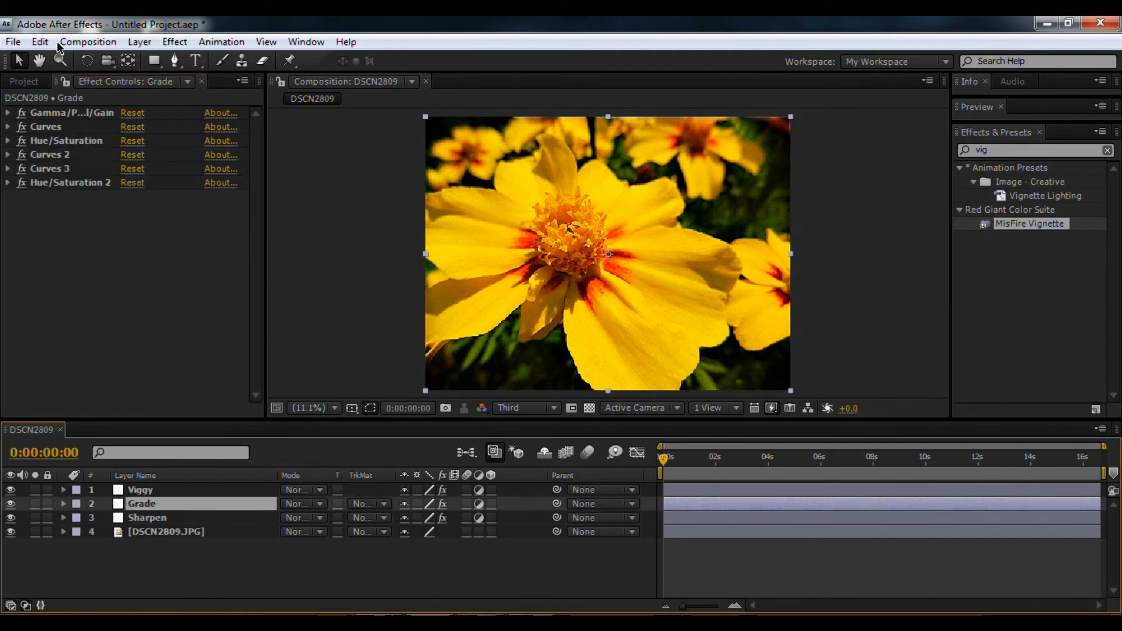
click(139, 42)
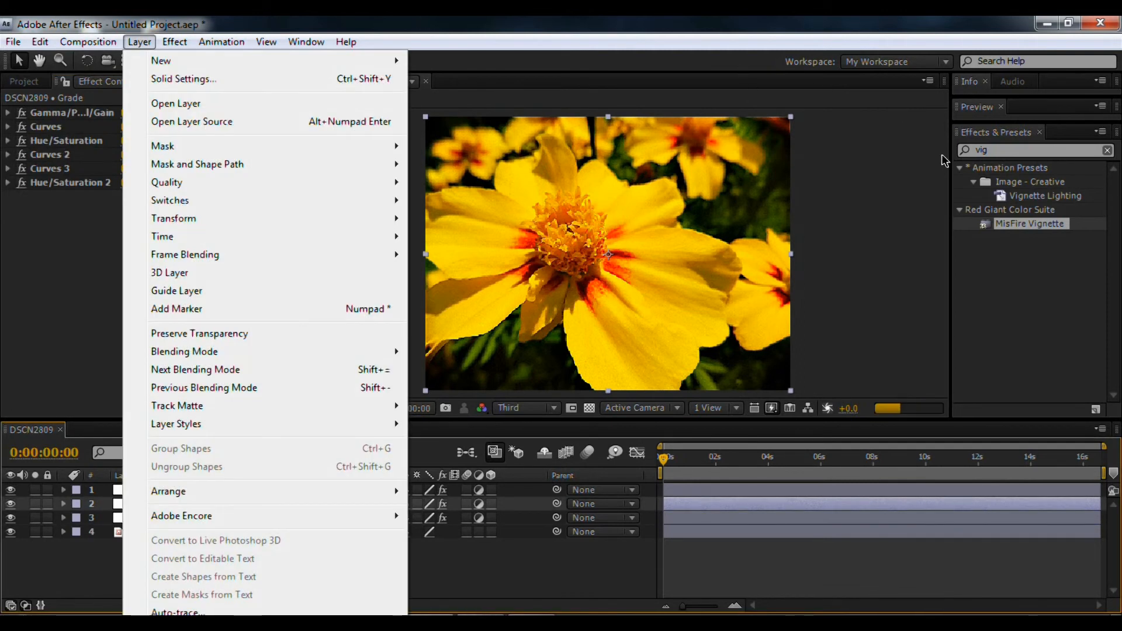
click(997, 150)
text(levels)
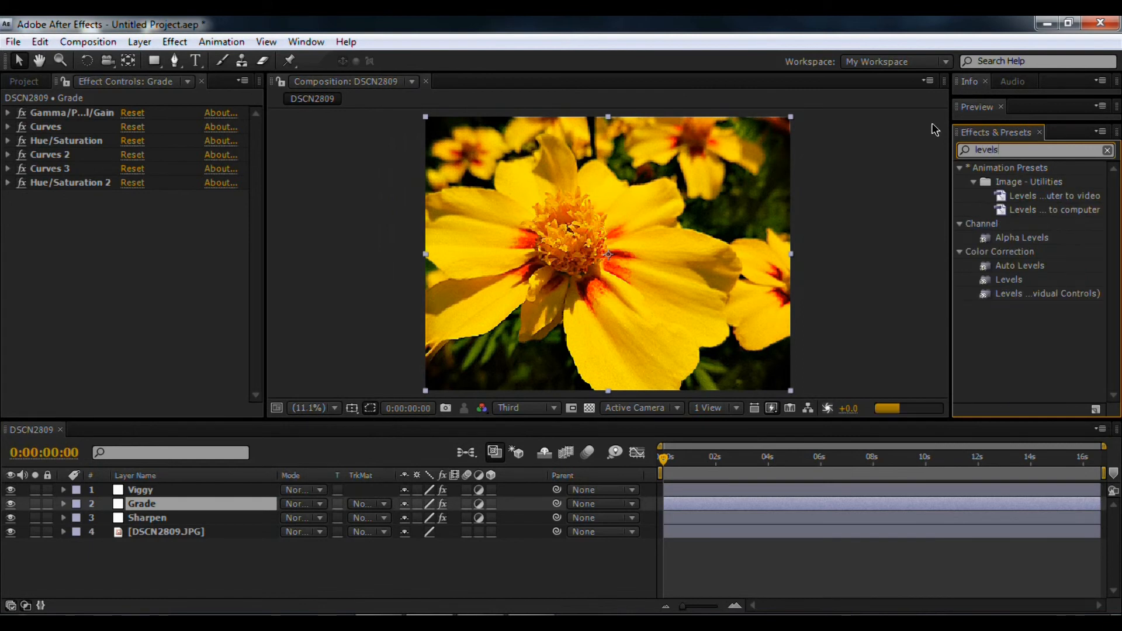
drag(1017, 287, 141, 134)
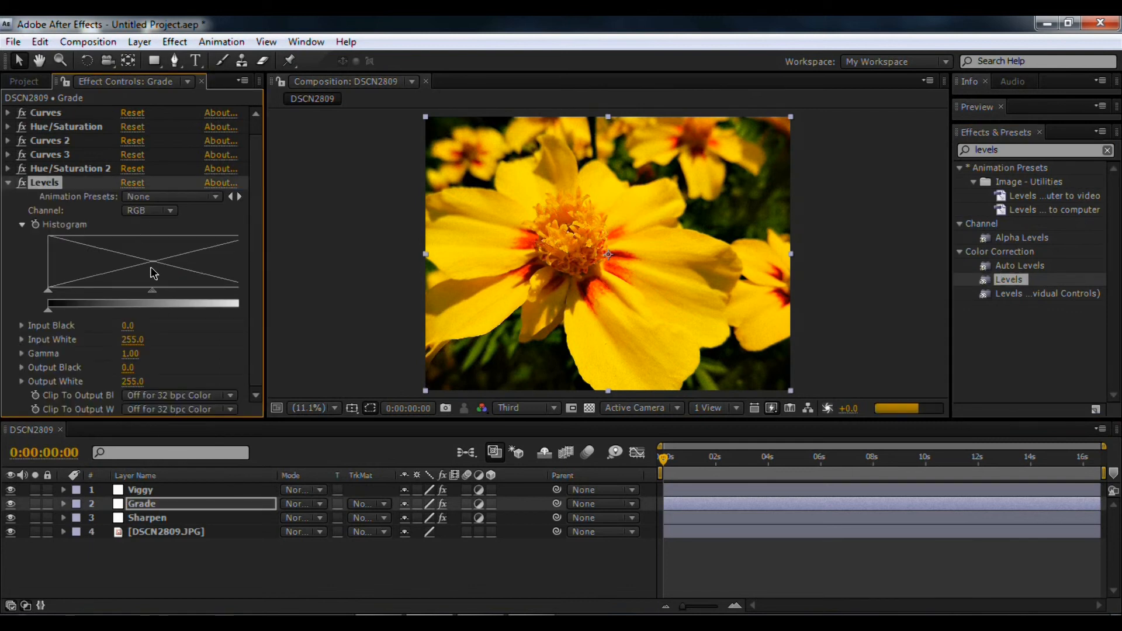
drag(53, 293, 75, 296)
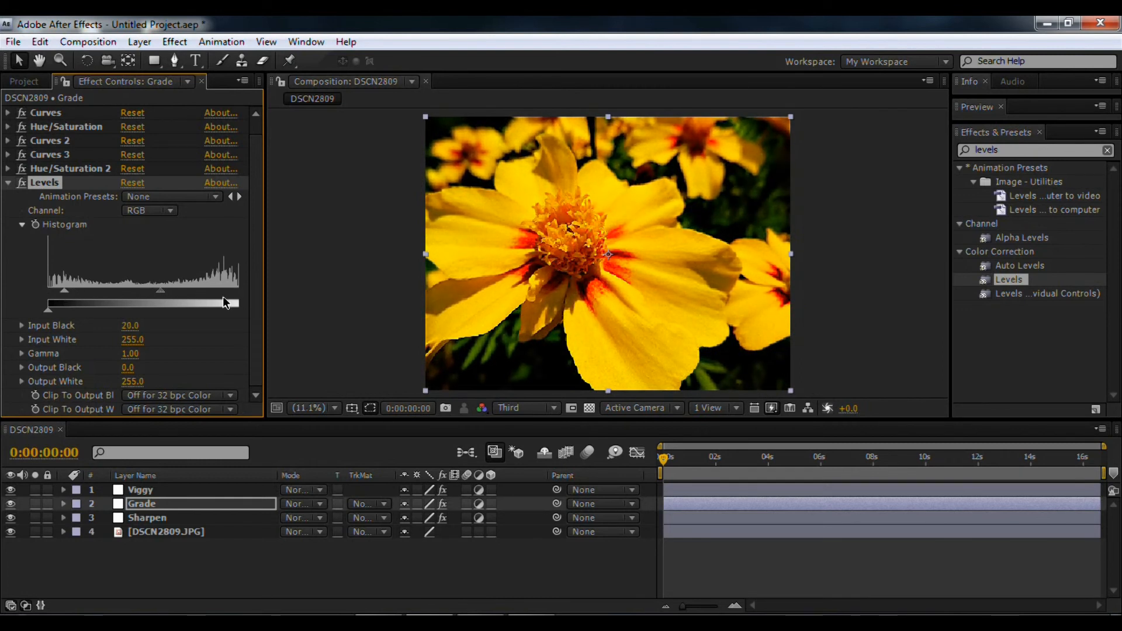
Step: Set the Levels Gamma to 1.02 and Output Black to 2.0
drag(158, 290, 134, 308)
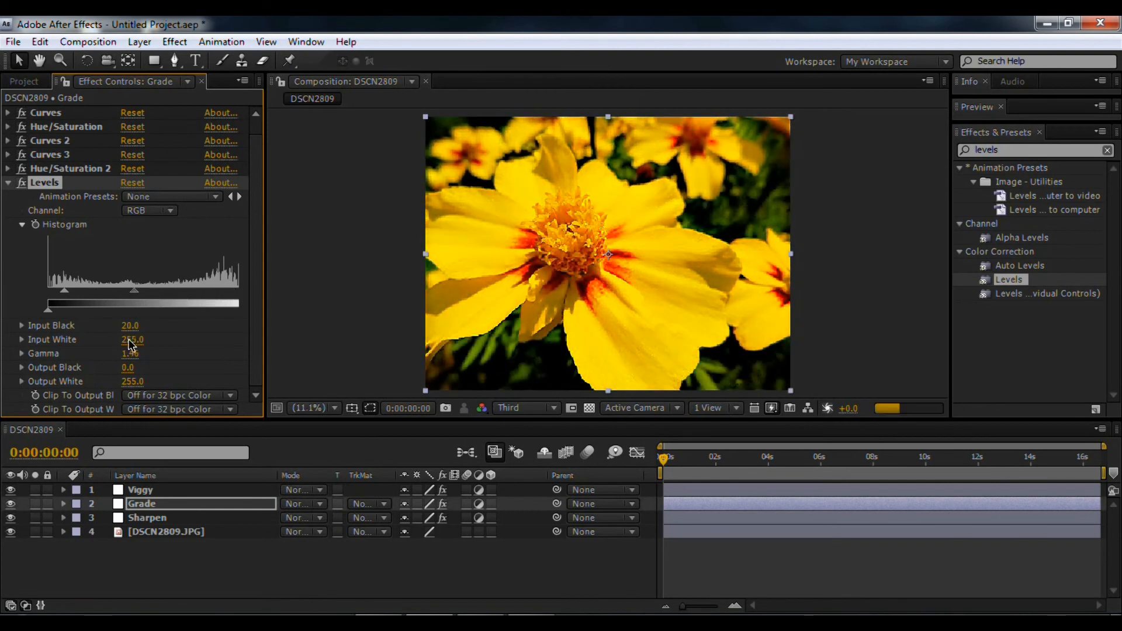
drag(191, 290, 157, 291)
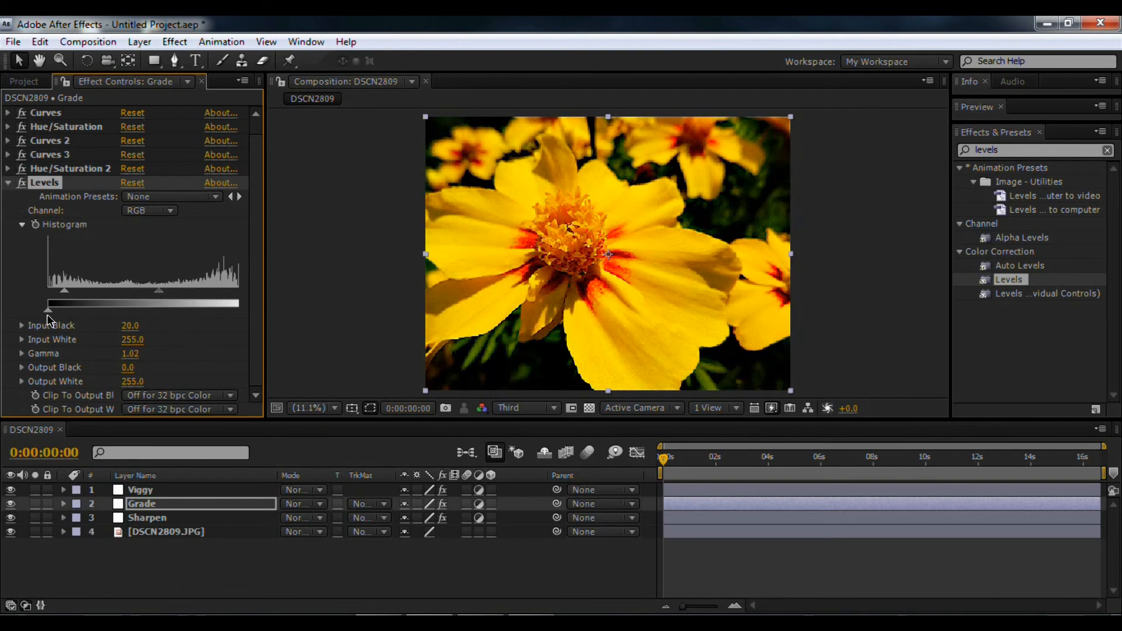
click(87, 321)
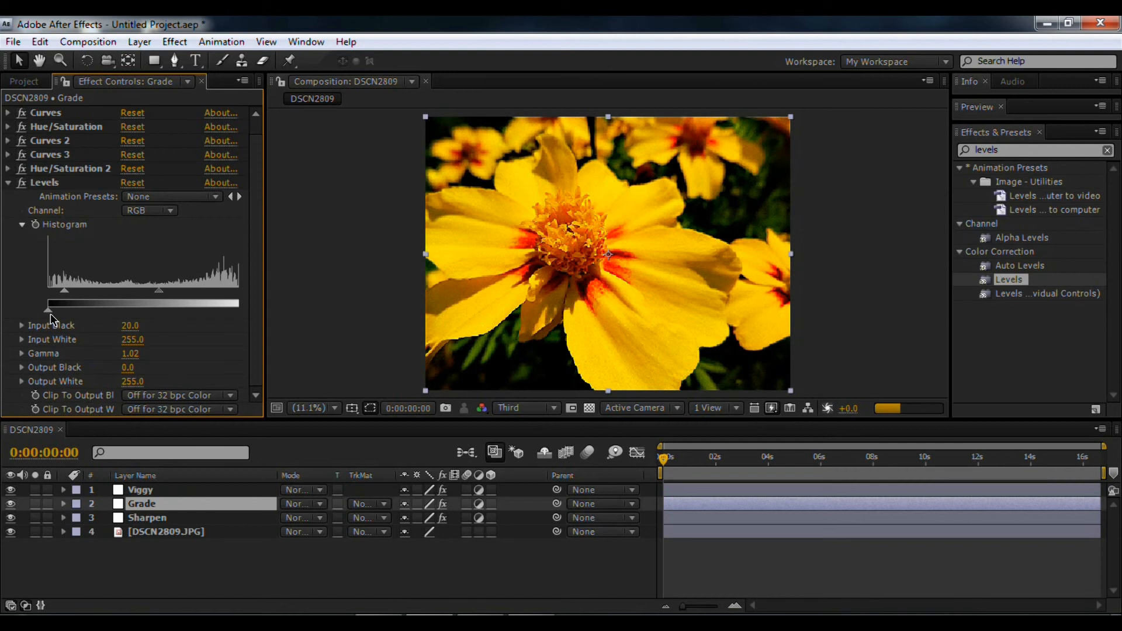
mouse_move(49, 311)
mouse_down()
mouse_move(92, 311)
mouse_move(50, 312)
mouse_up()
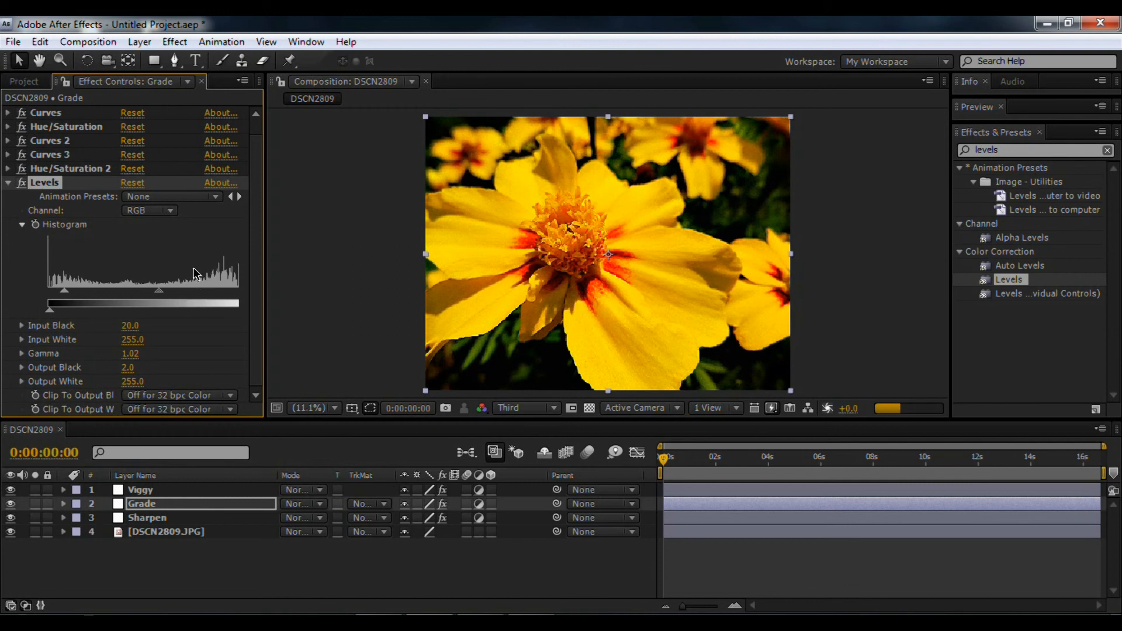
Step: Turn off the Levels effect to compare the image, and delete it from the Grade layer
click(23, 183)
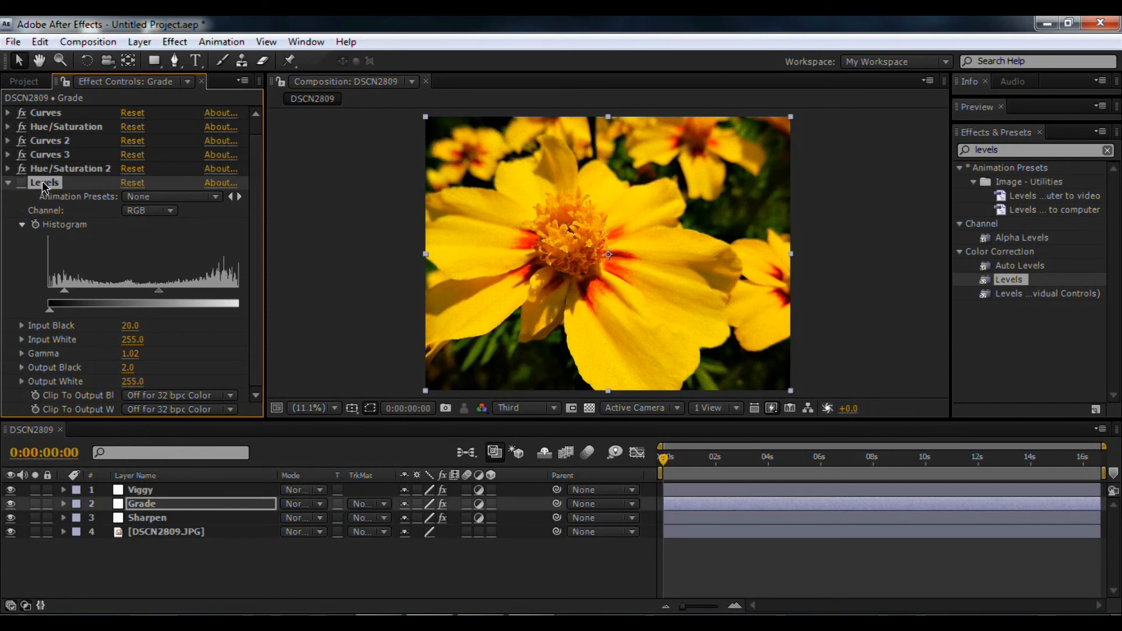
key(Delete)
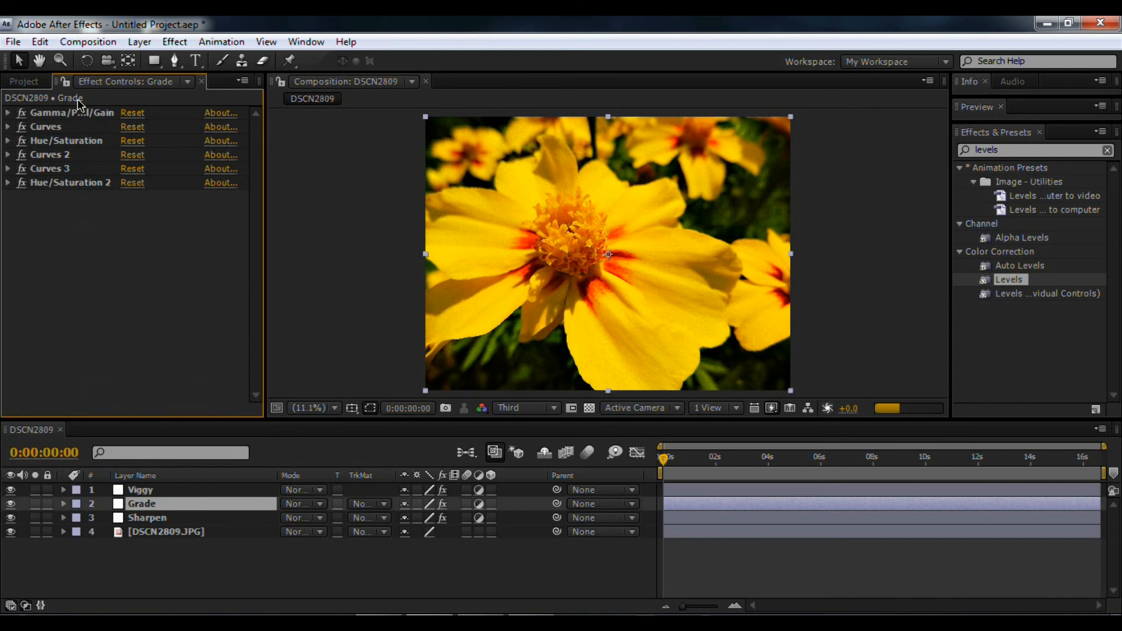